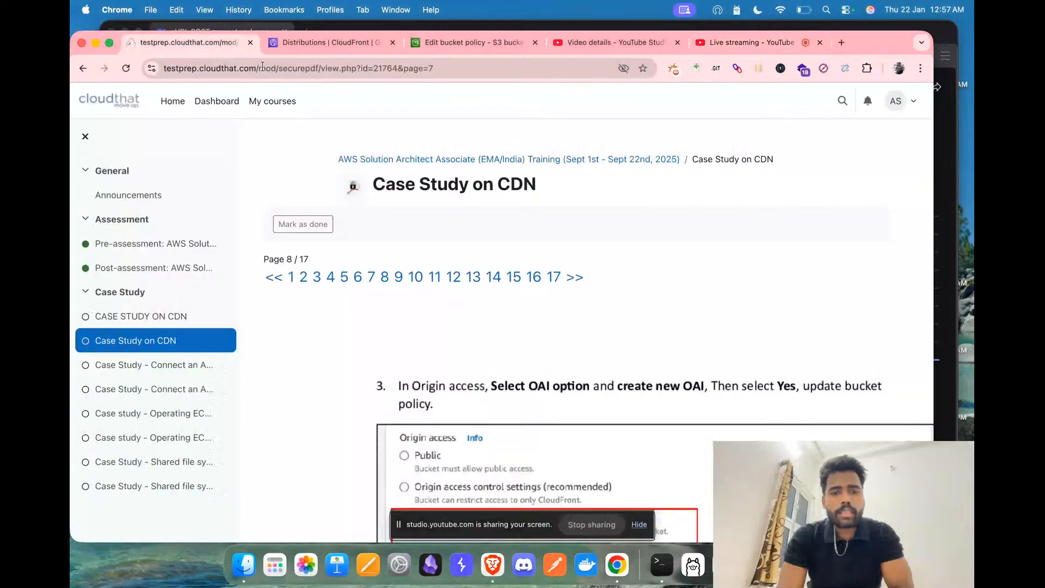
Switch to the CloudFront distributions and start a new distribution named rayofhope
left_click(345, 42)
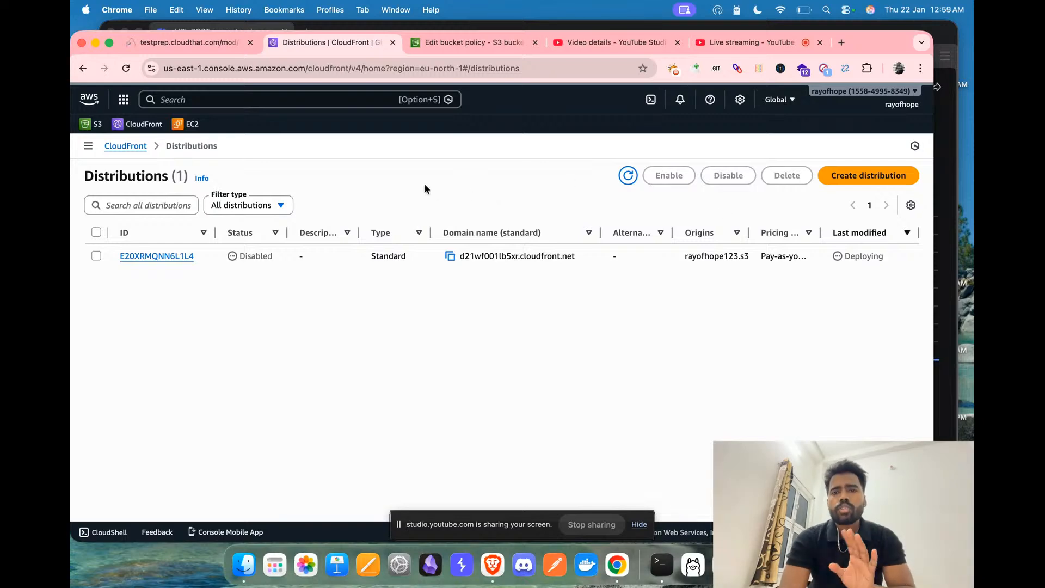
left_click(880, 177)
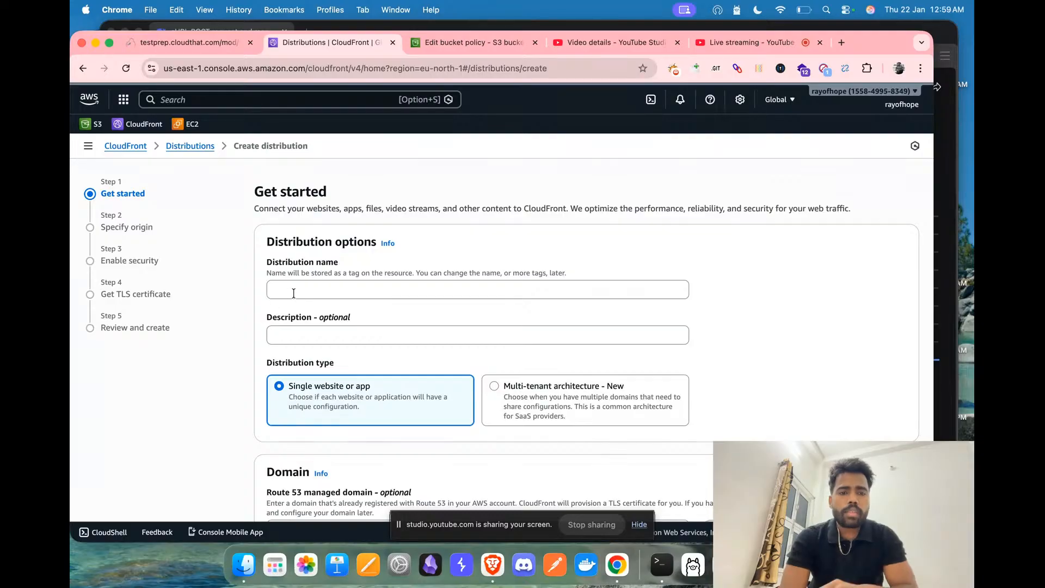
left_click(630, 289)
type("rayofhope")
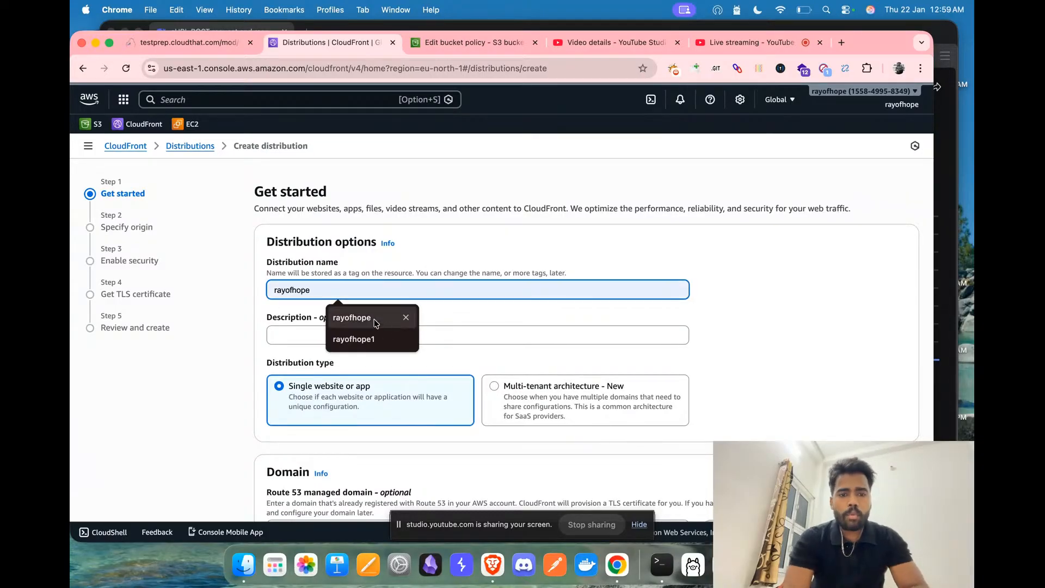
left_click(372, 319)
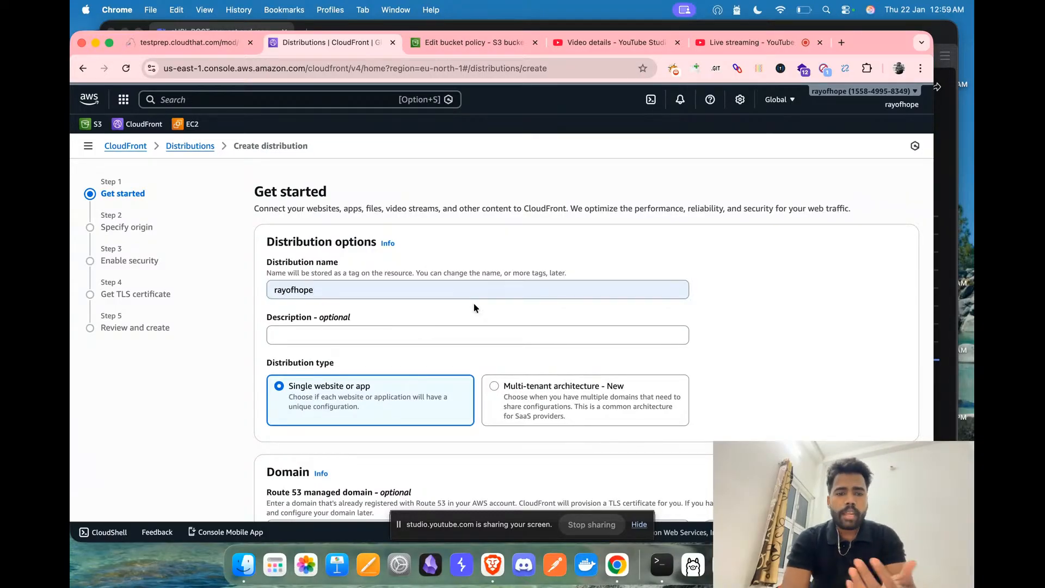
Review the distribution type, domain and tag options, keep Single website or app without a custom domain, and proceed to the origin settings
scroll(474, 305, "down", 5)
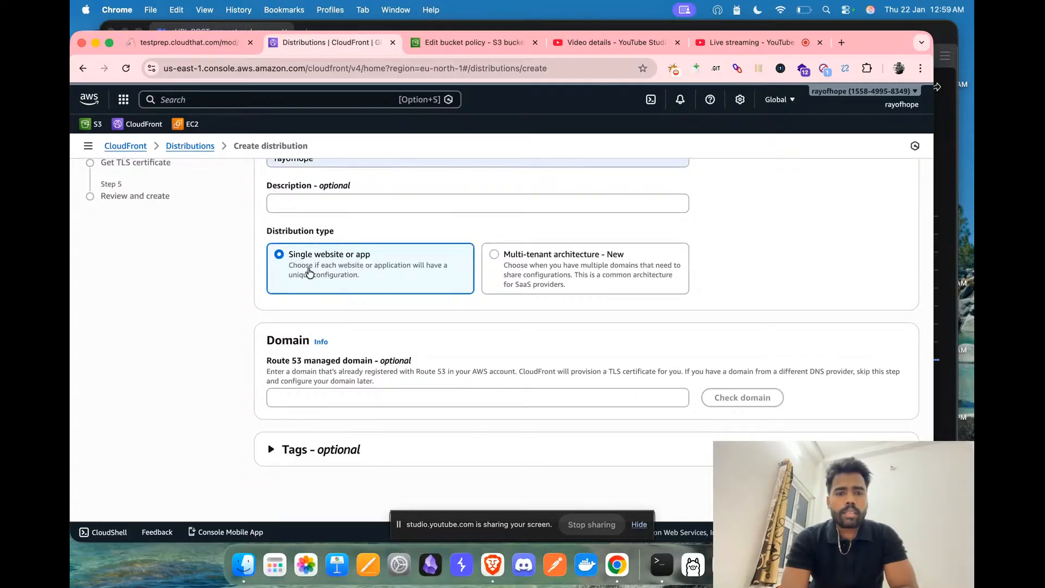
scroll(390, 284, "up", 2)
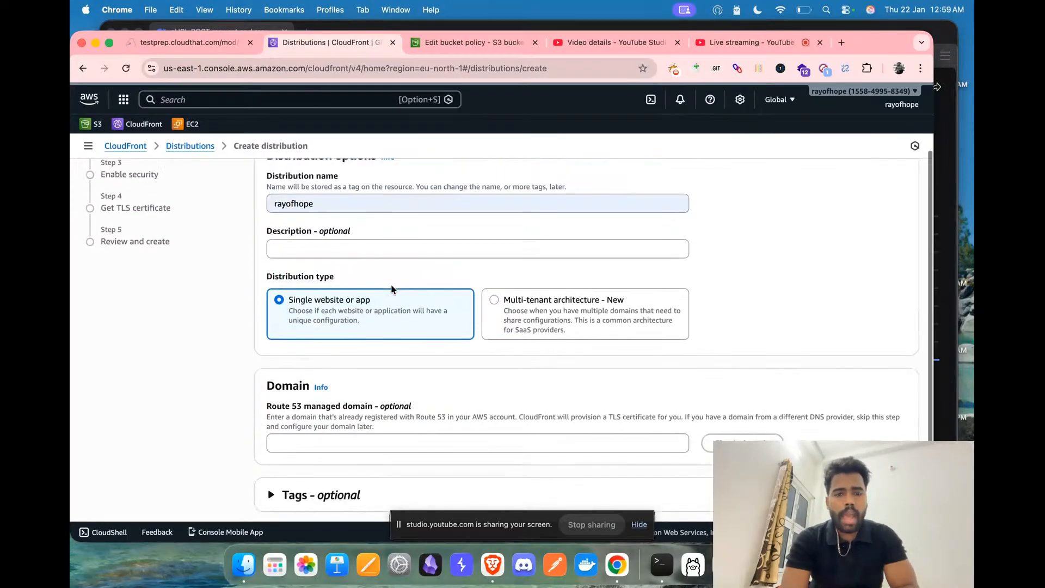
scroll(486, 359, "down", 1)
scroll(485, 362, "down", 1)
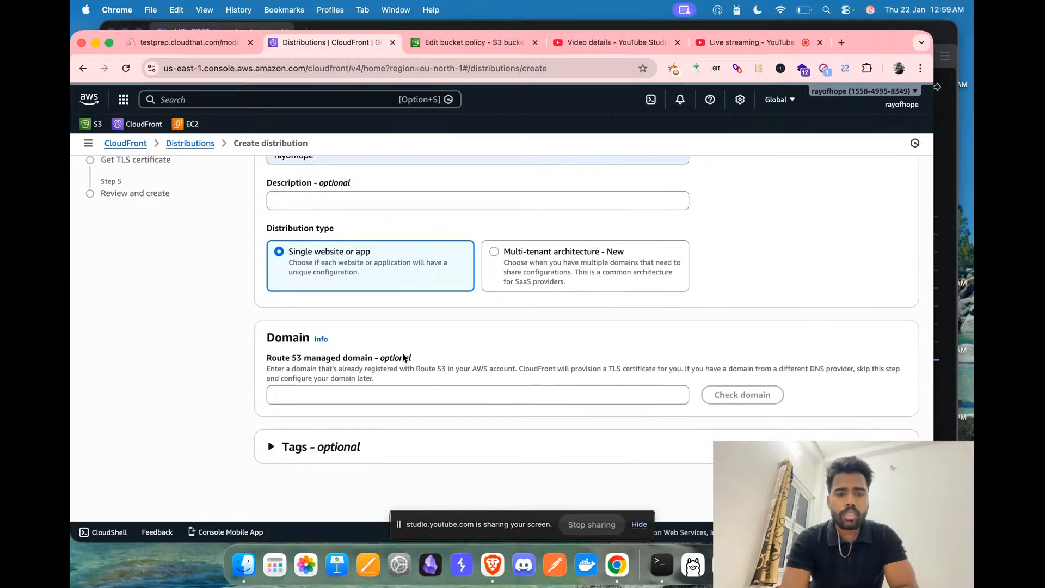
left_click(267, 459)
scroll(349, 430, "down", 5)
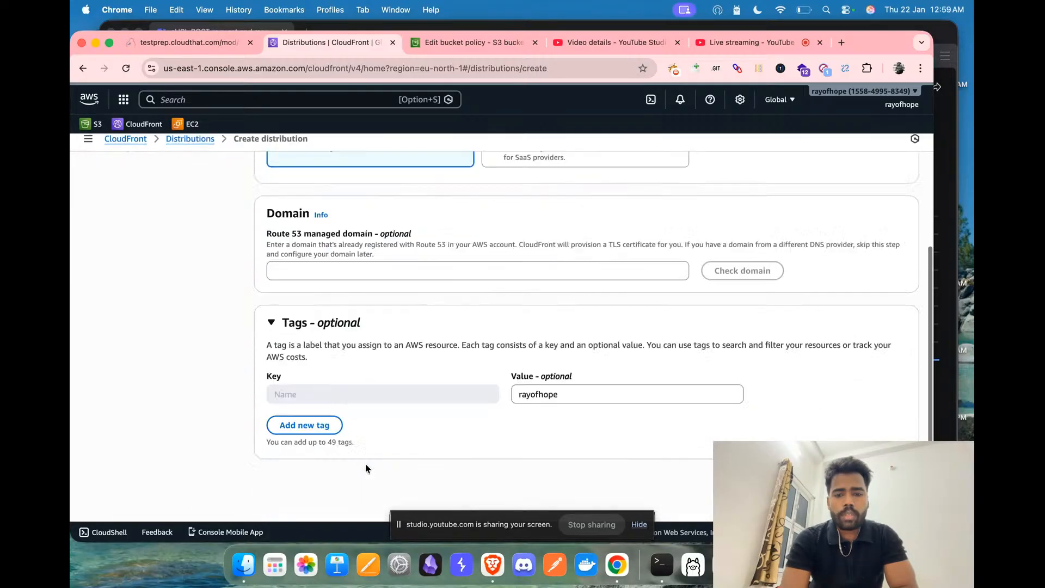
scroll(272, 331, "up", 10)
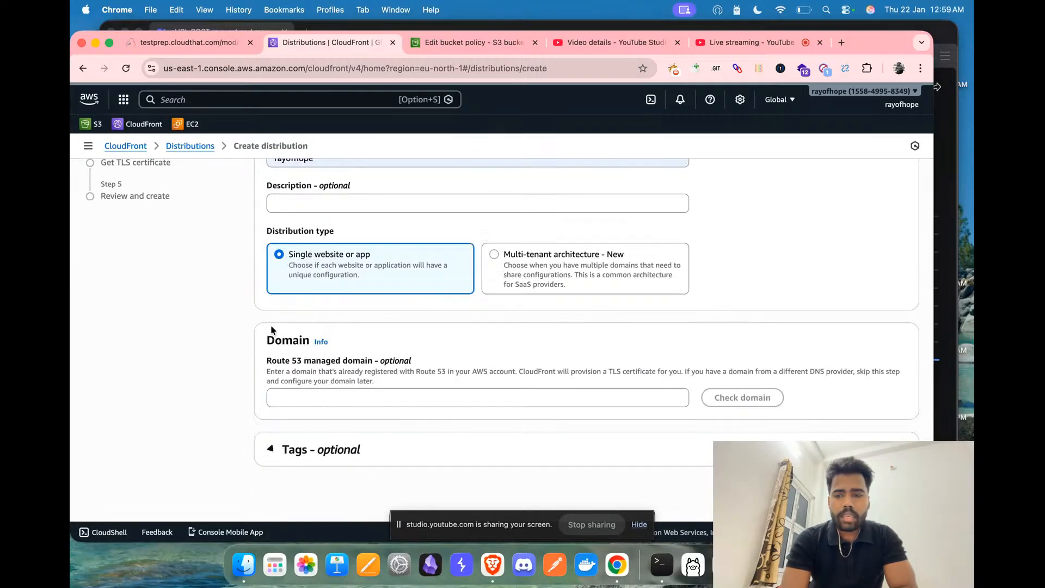
scroll(482, 327, "down", 5)
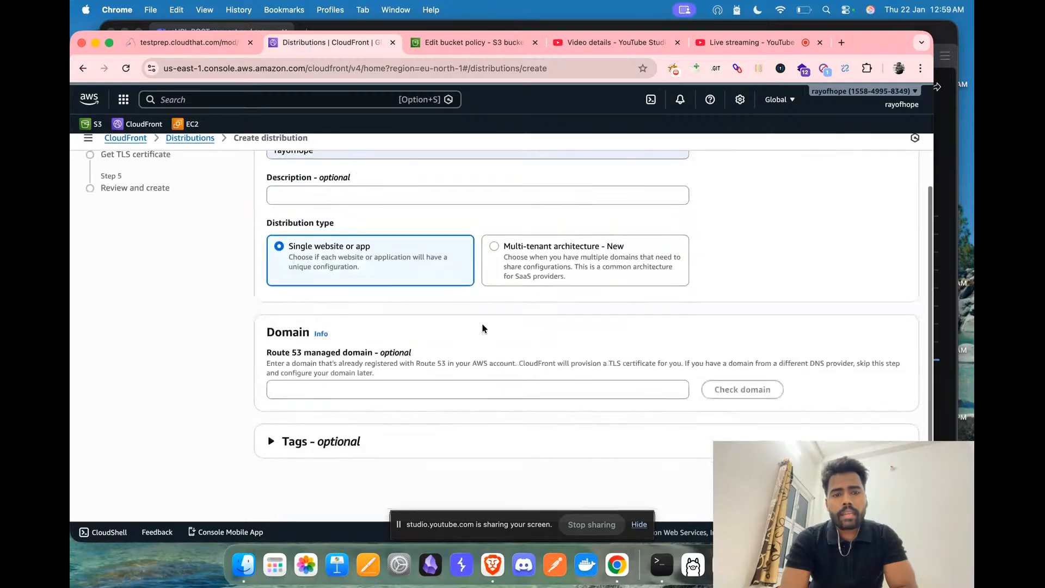
left_click(901, 488)
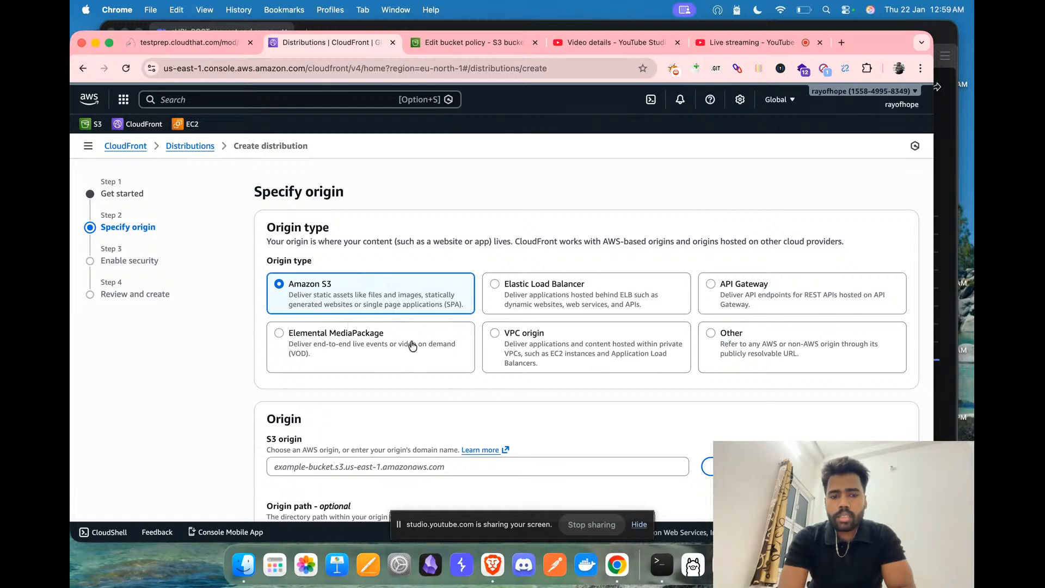
Choose the S3 bucket rayofhope123 as the origin, keep the recommended origin and cache settings, and proceed to the security options
scroll(409, 343, "down", 4)
left_click(736, 362)
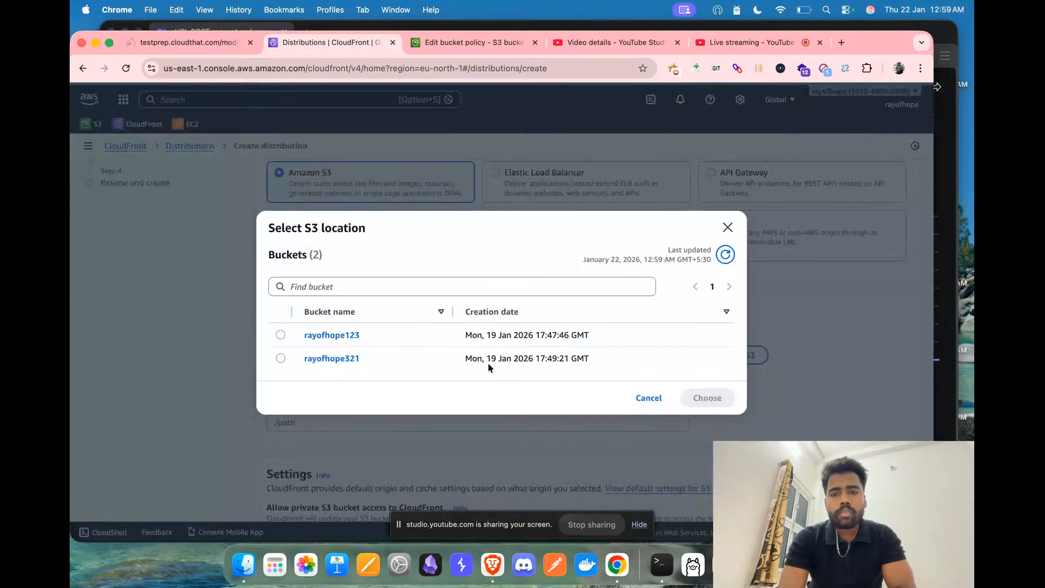
left_click(280, 336)
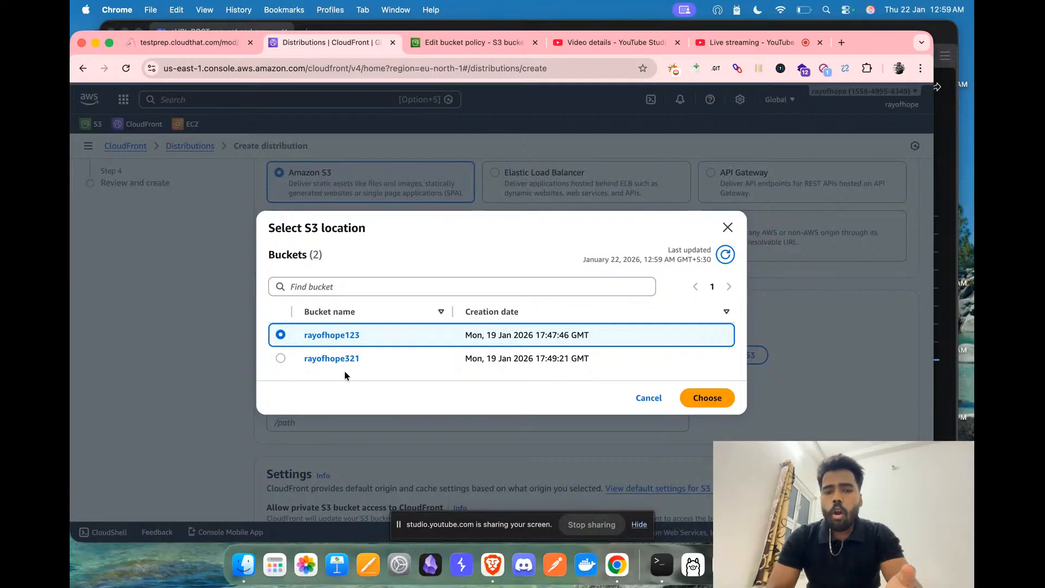
left_click(699, 399)
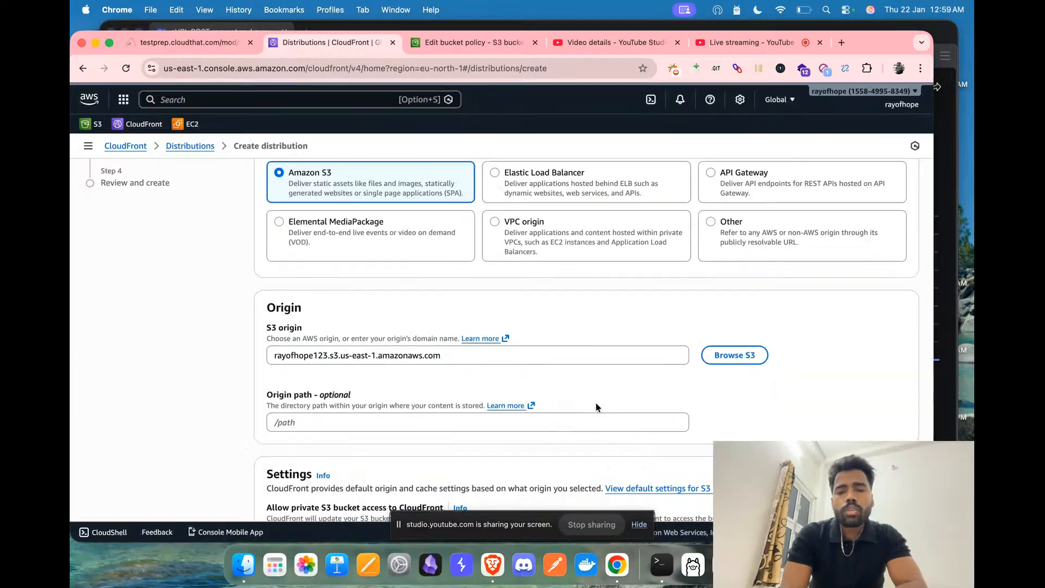
scroll(505, 417, "down", 5)
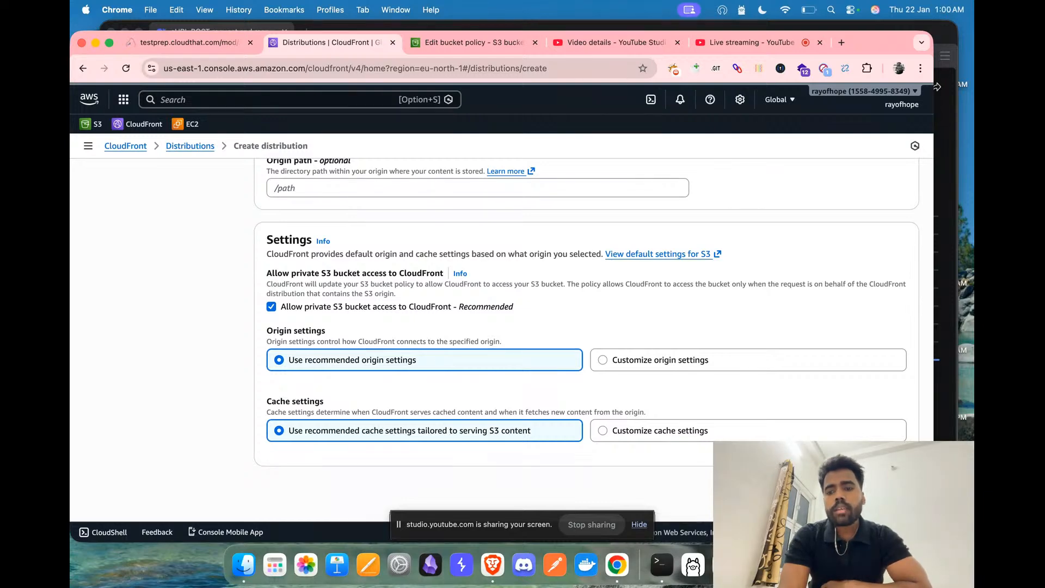
left_click(900, 487)
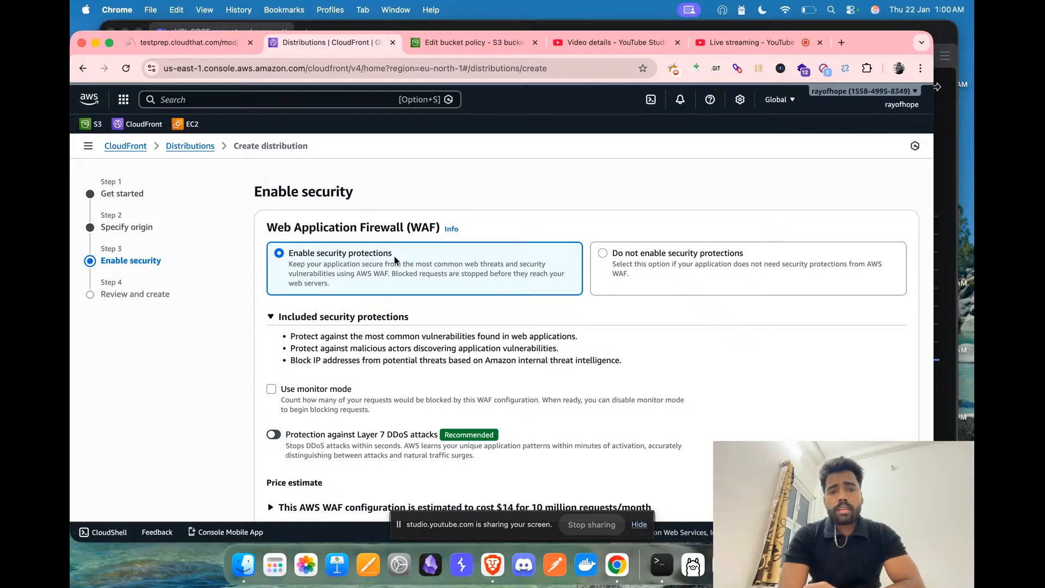
Choose not to enable WAF security protections, then review the configuration and create the distribution
left_click_drag(394, 256, 183, 409)
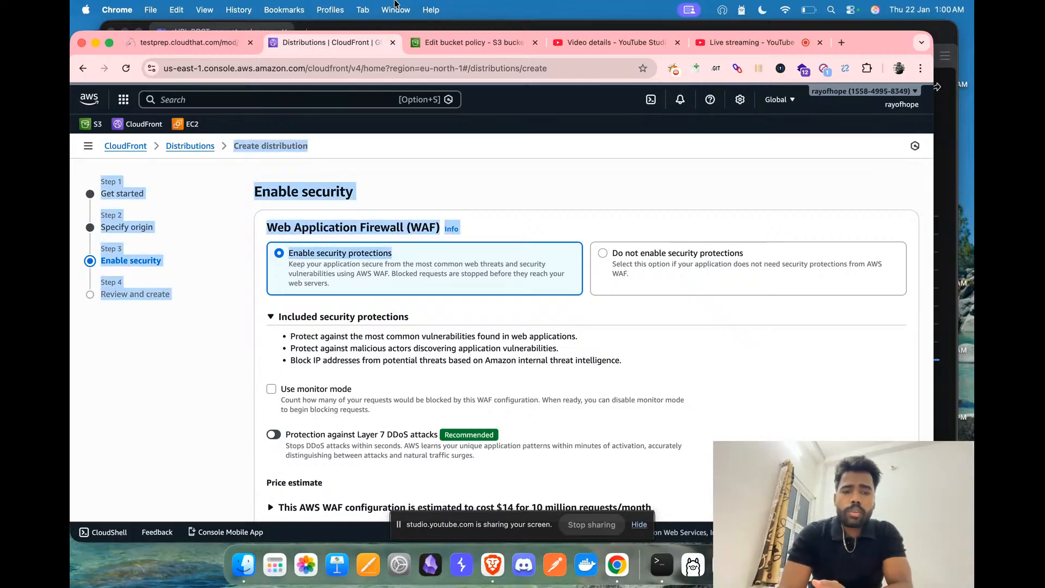
left_click(182, 408)
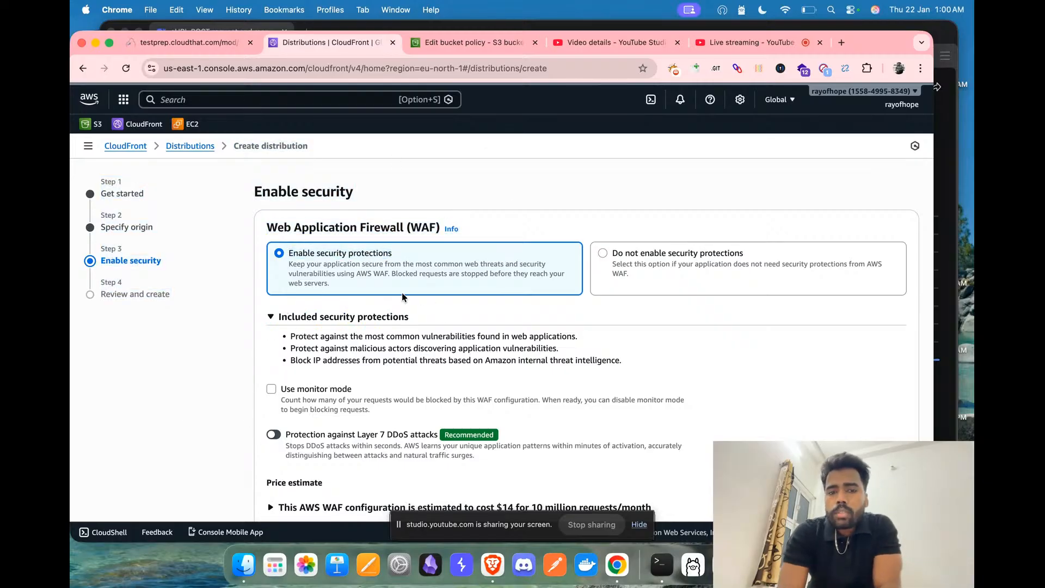
scroll(490, 381, "down", 2)
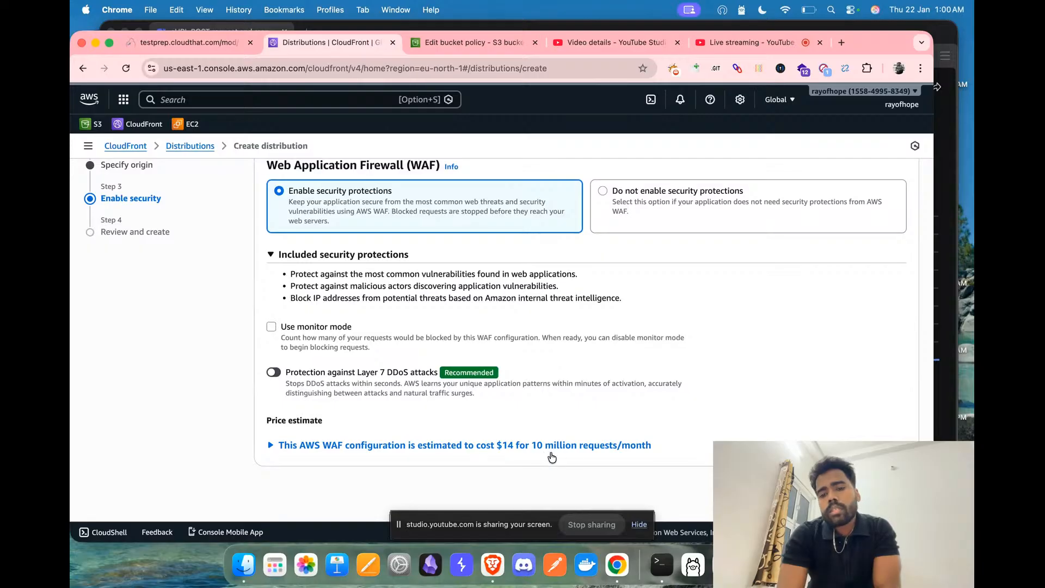
scroll(564, 309, "up", 3)
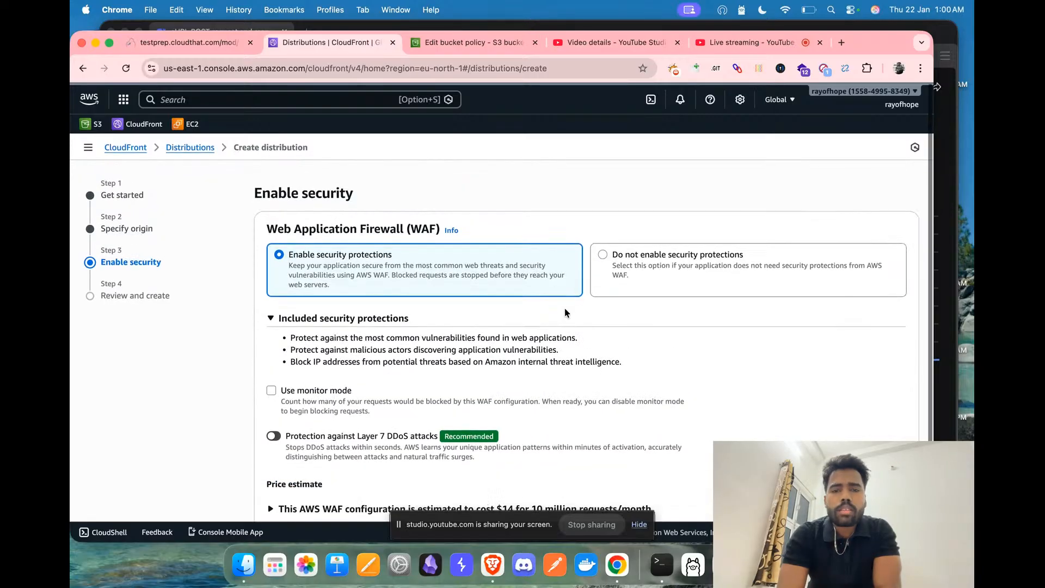
left_click(611, 263)
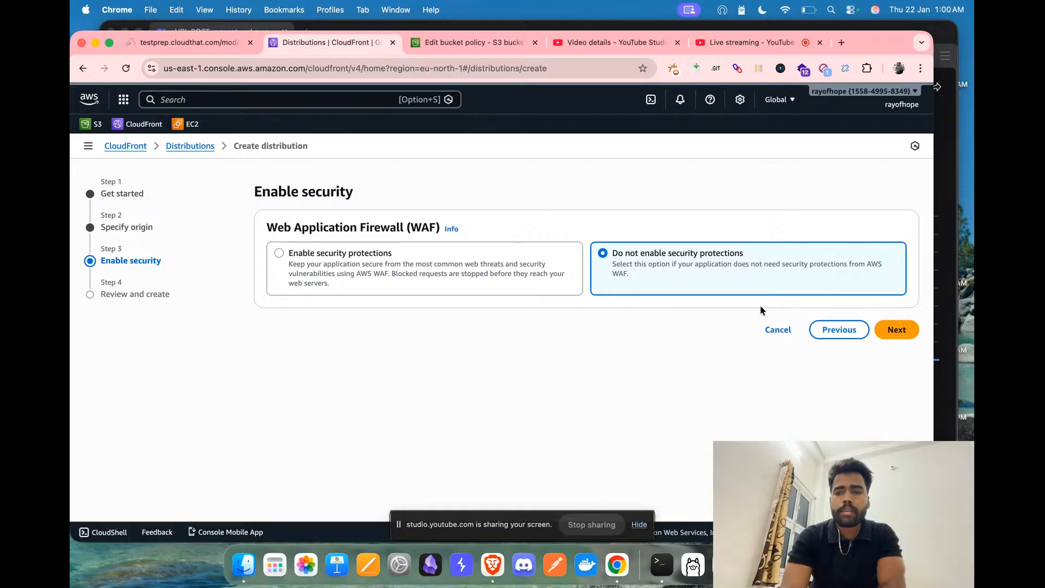
left_click(902, 333)
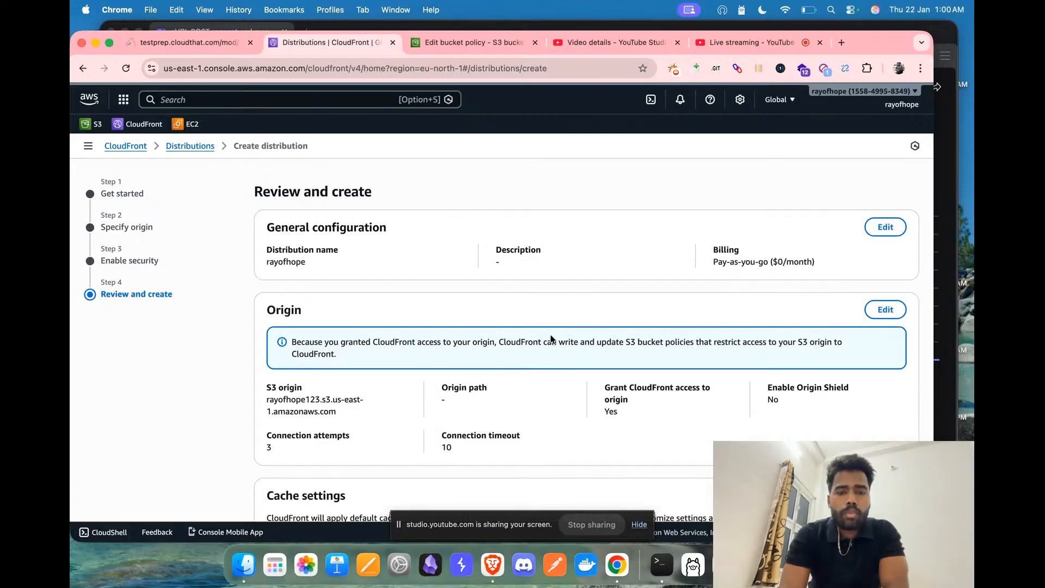
scroll(551, 339, "down", 5)
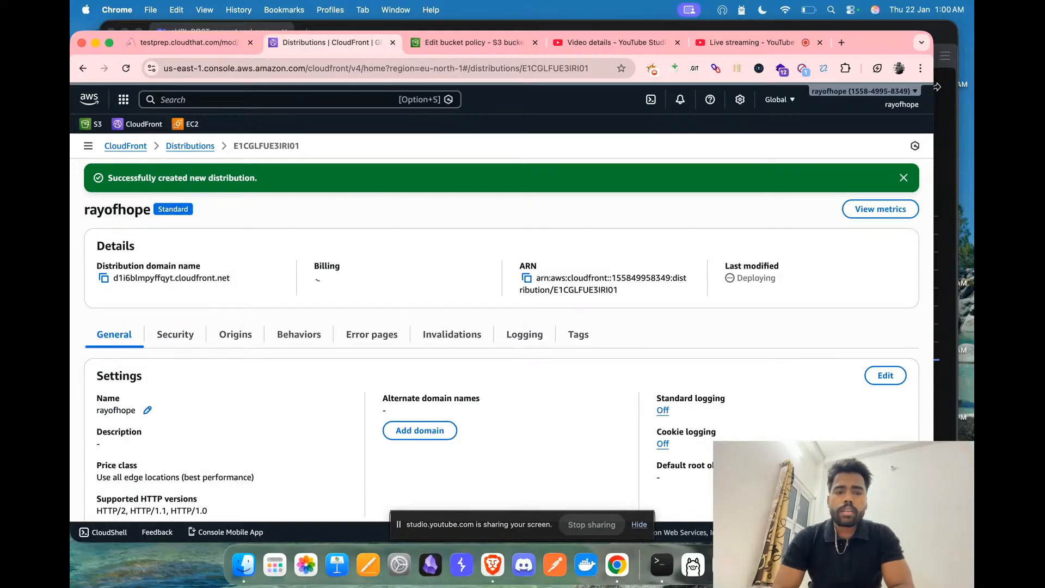
Open the new distribution's rayofhope123 origin for editing, examine its origin access settings, and return to the origins list
left_click(237, 334)
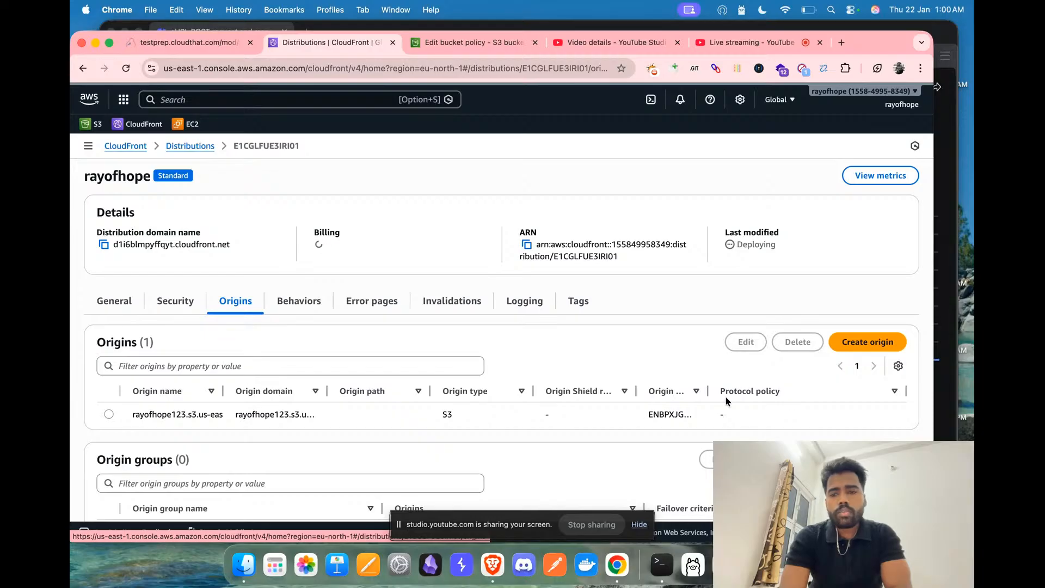
left_click(109, 412)
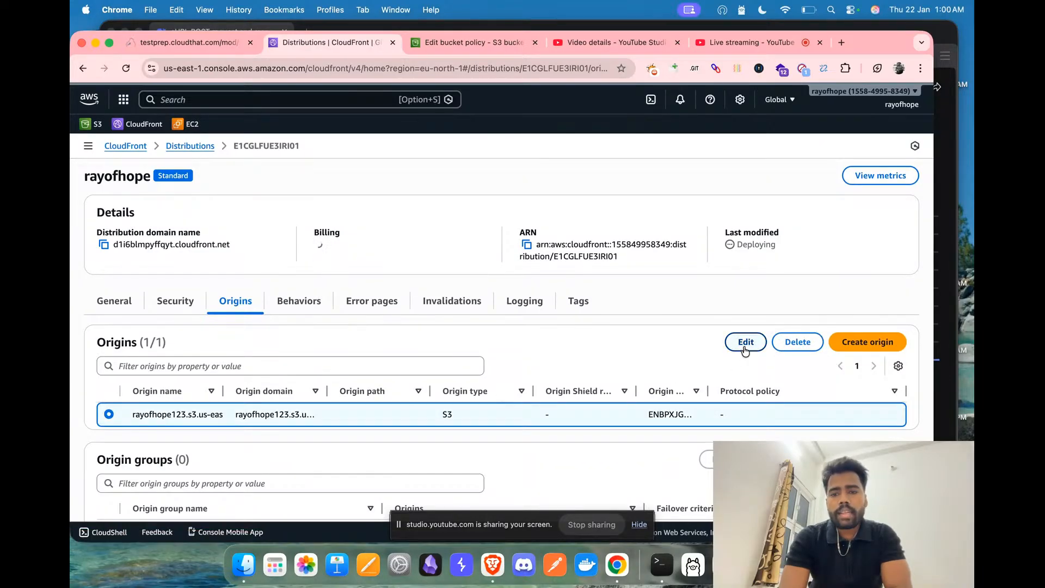
left_click(746, 343)
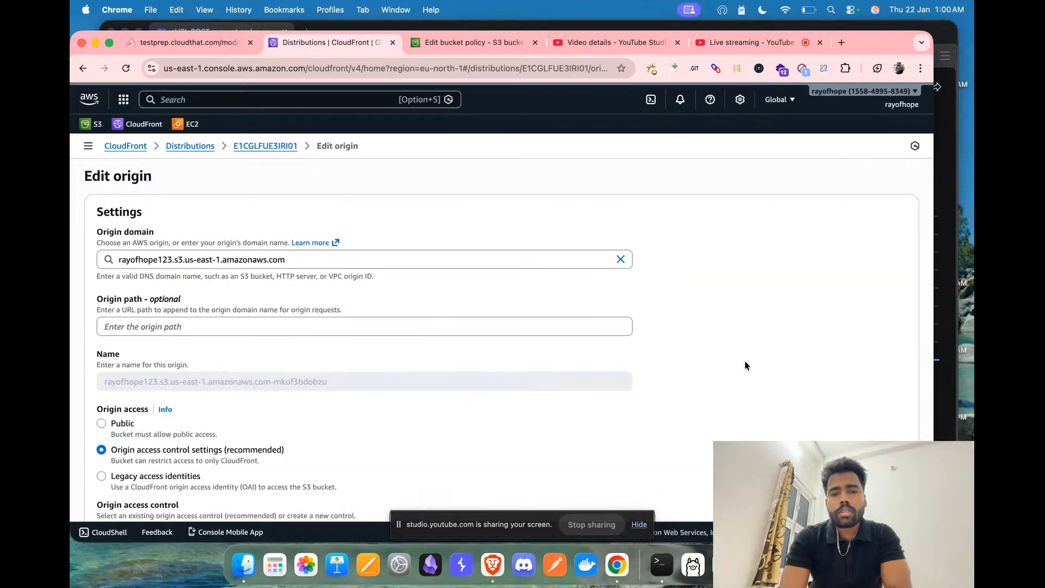
scroll(229, 322, "down", 5)
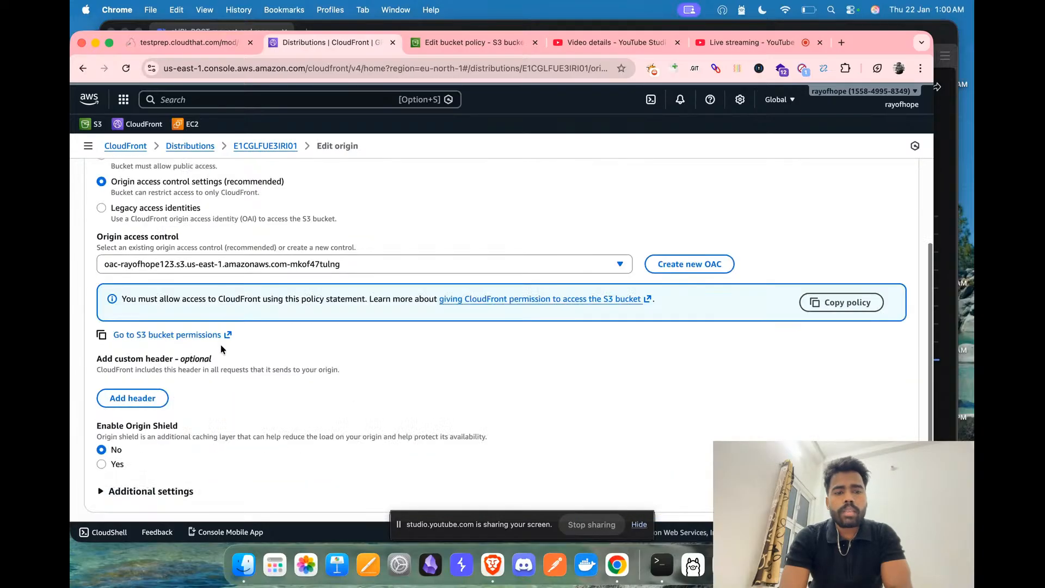
scroll(221, 349, "down", 2)
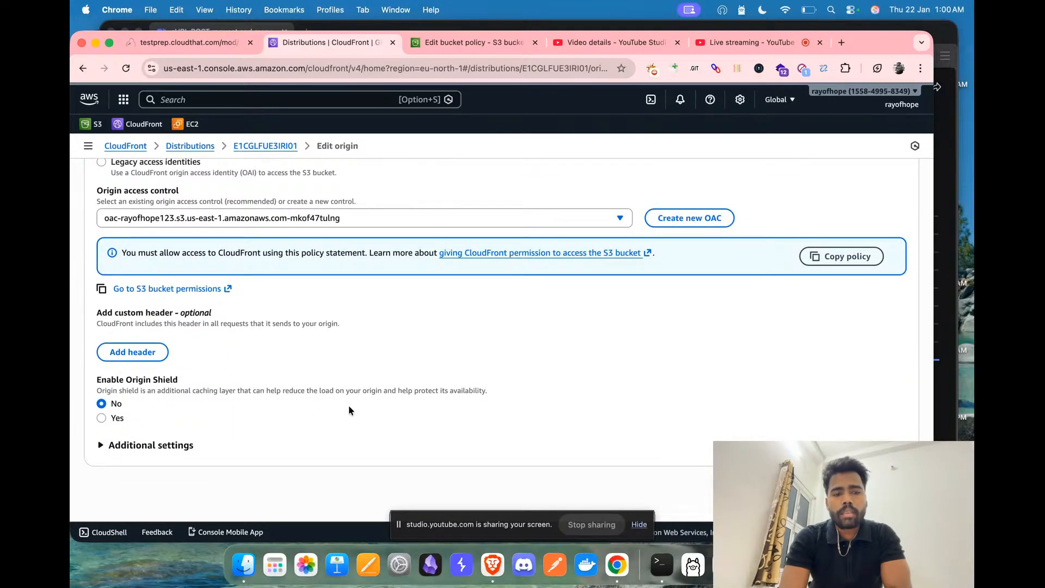
left_click(881, 488)
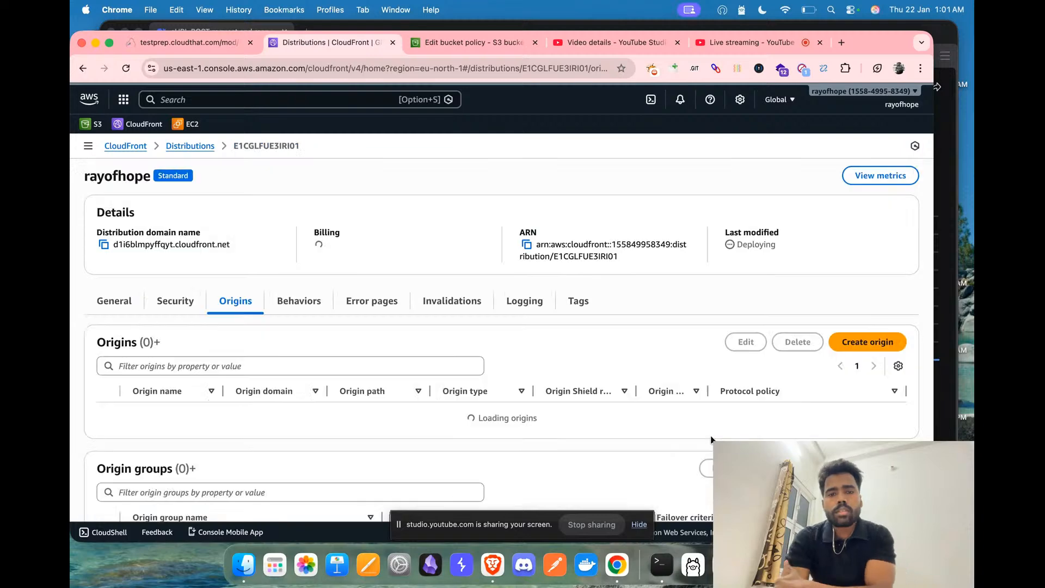
Start a new origin for the rayofhope123 S3 bucket and set its origin access to Legacy access identities
left_click(860, 346)
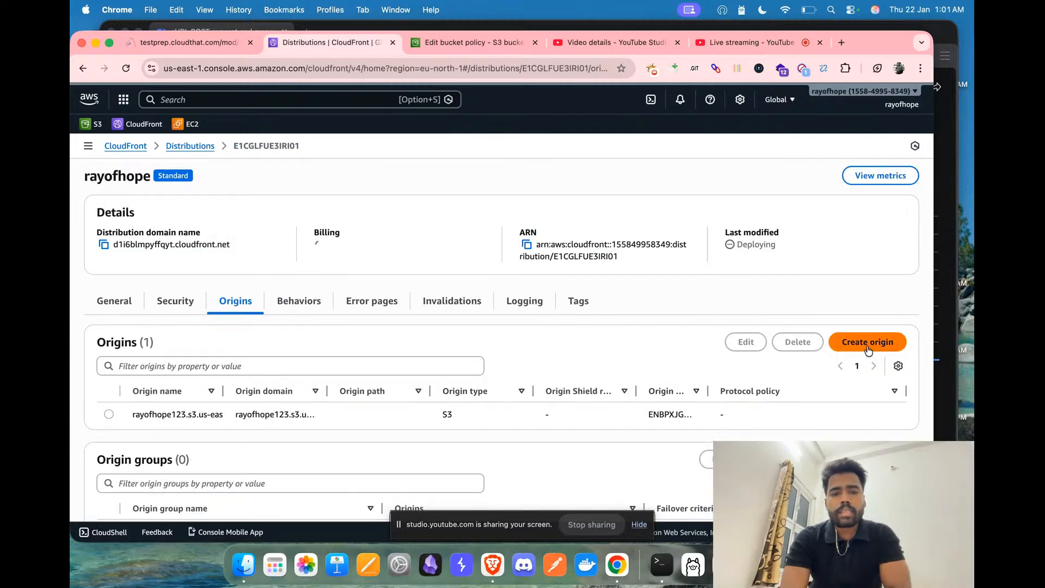
left_click(157, 261)
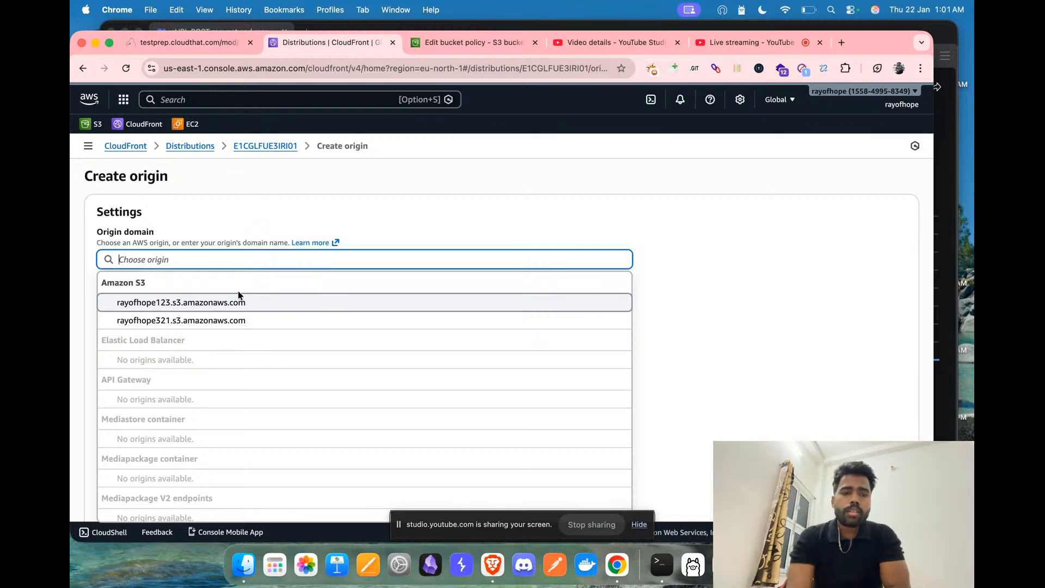
left_click(166, 303)
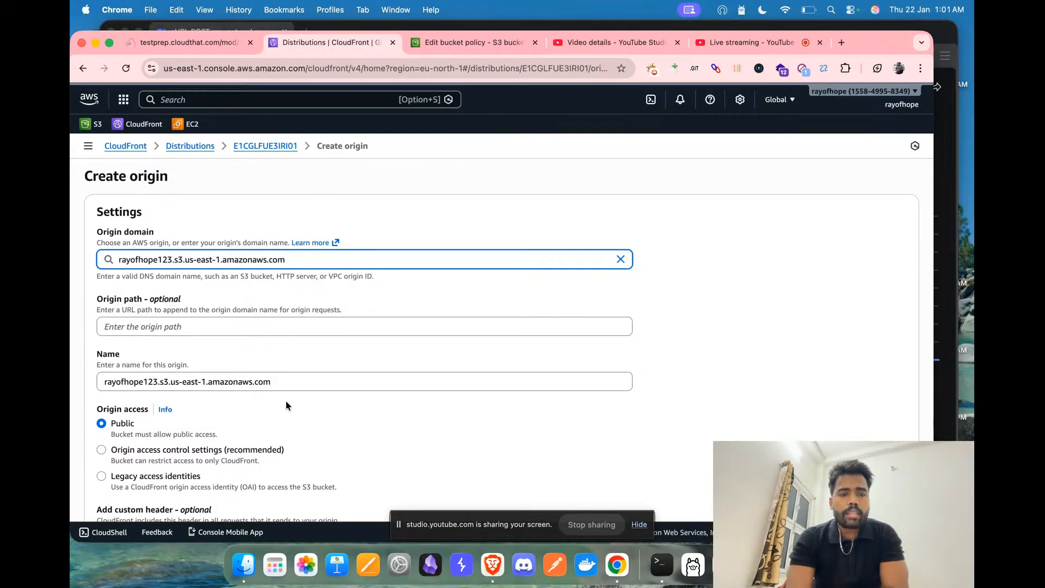
scroll(278, 408, "down", 1)
scroll(276, 404, "down", 3)
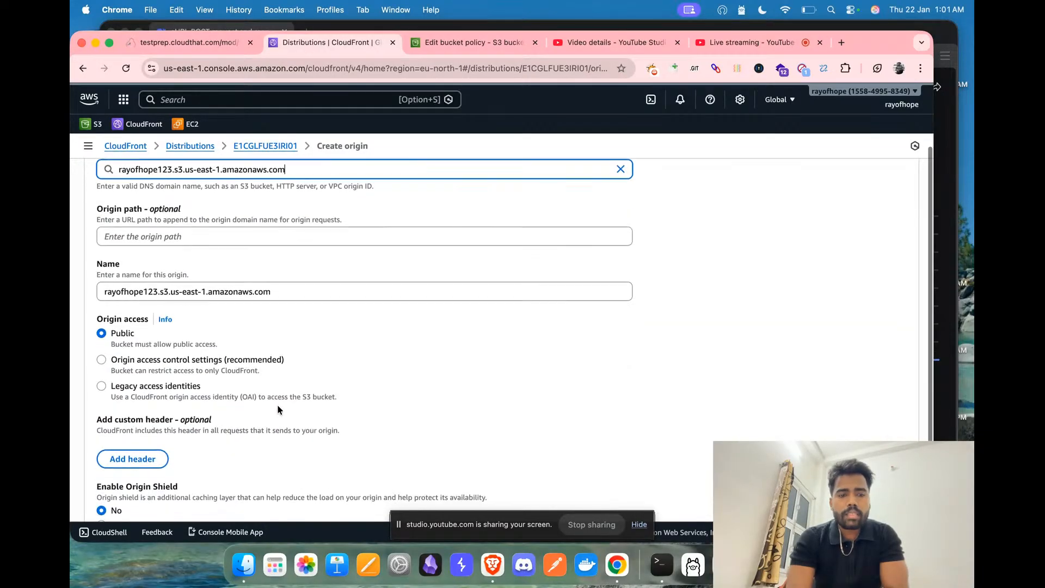
left_click(101, 387)
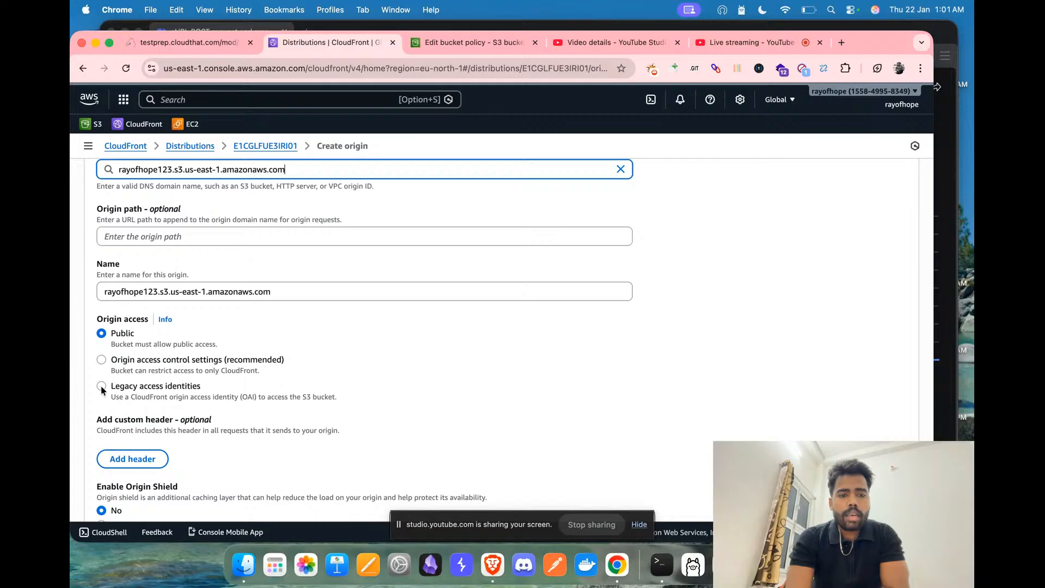
scroll(521, 390, "down", 4)
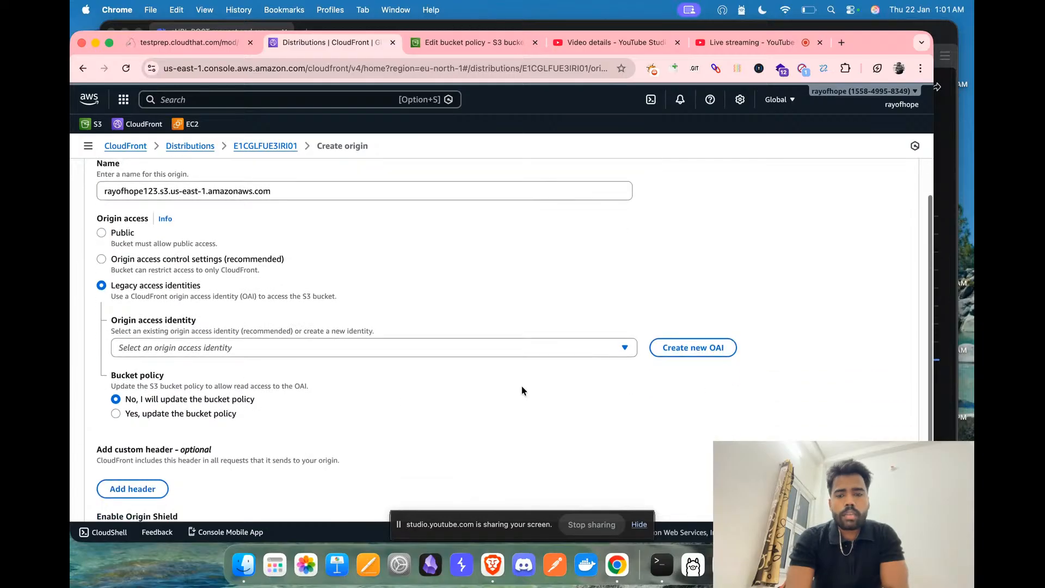
Create a new OAI named rayofhope123.s3.us-east-1.amazonaws.com for the origin and choose to have the bucket policy updated
left_click(686, 351)
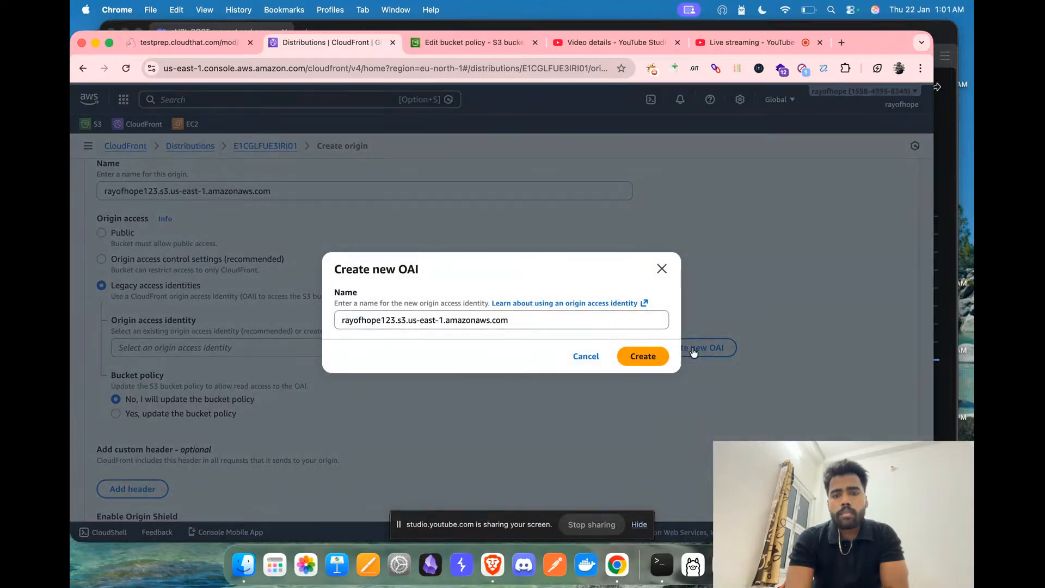
left_click(645, 355)
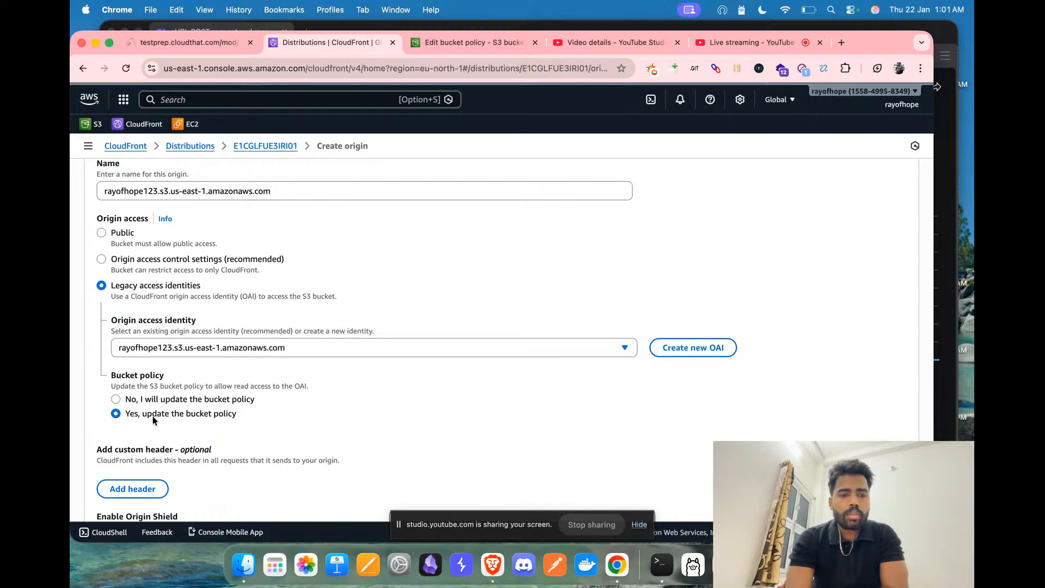
scroll(230, 433, "down", 3)
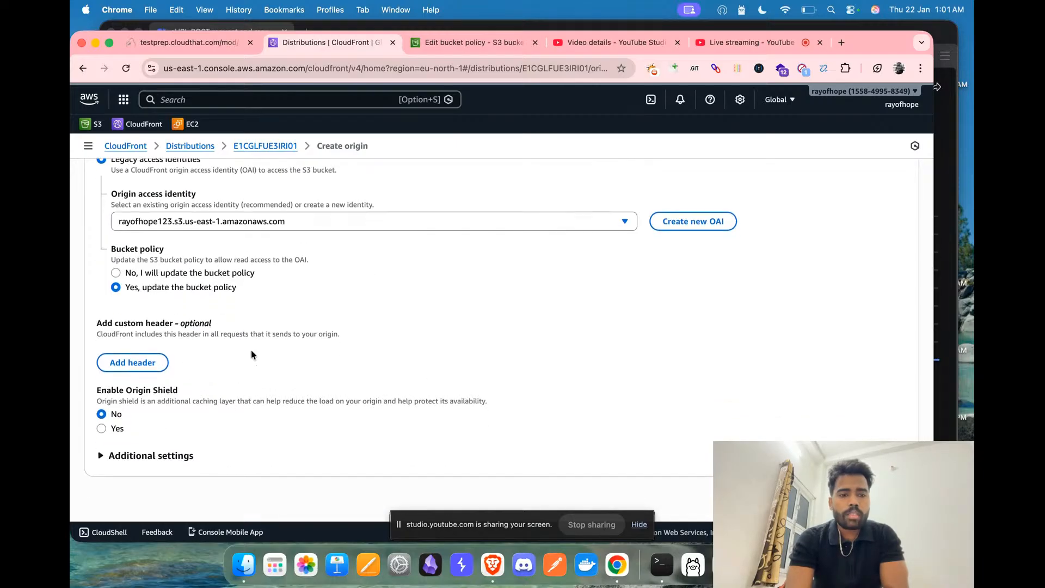
scroll(251, 351, "down", 1)
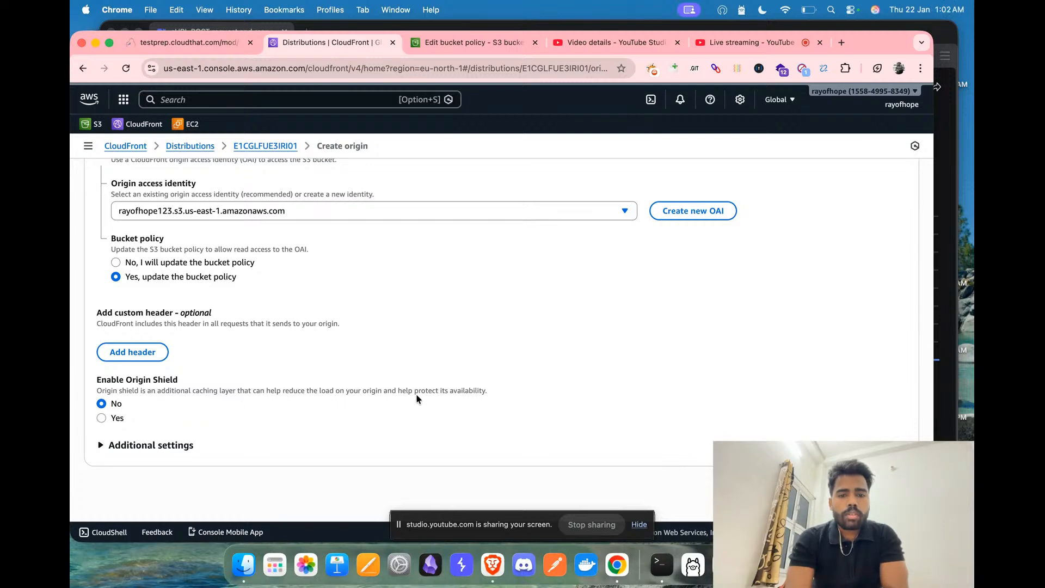
left_click(103, 420)
scroll(248, 455, "down", 2)
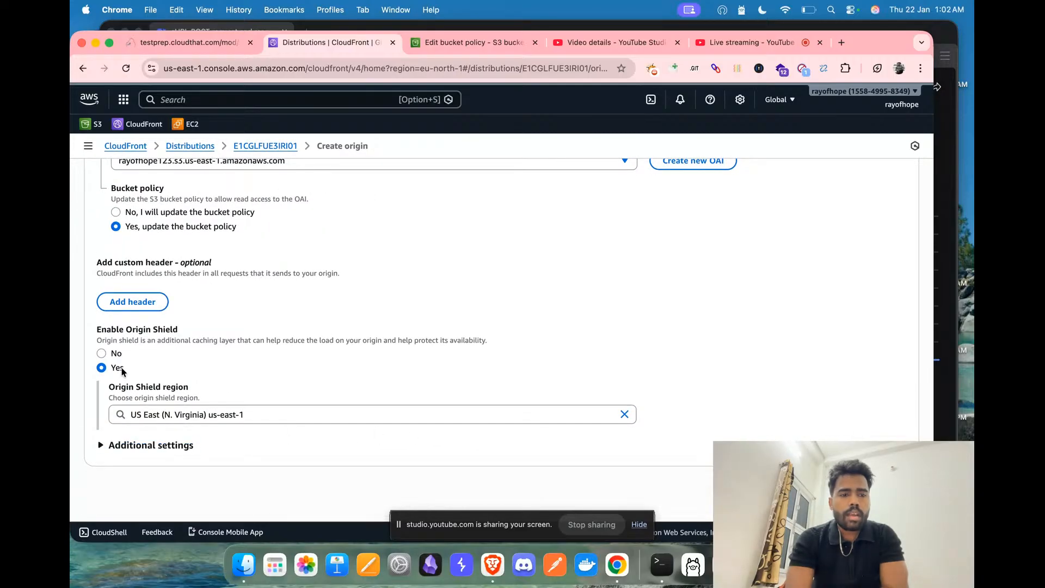
left_click(102, 354)
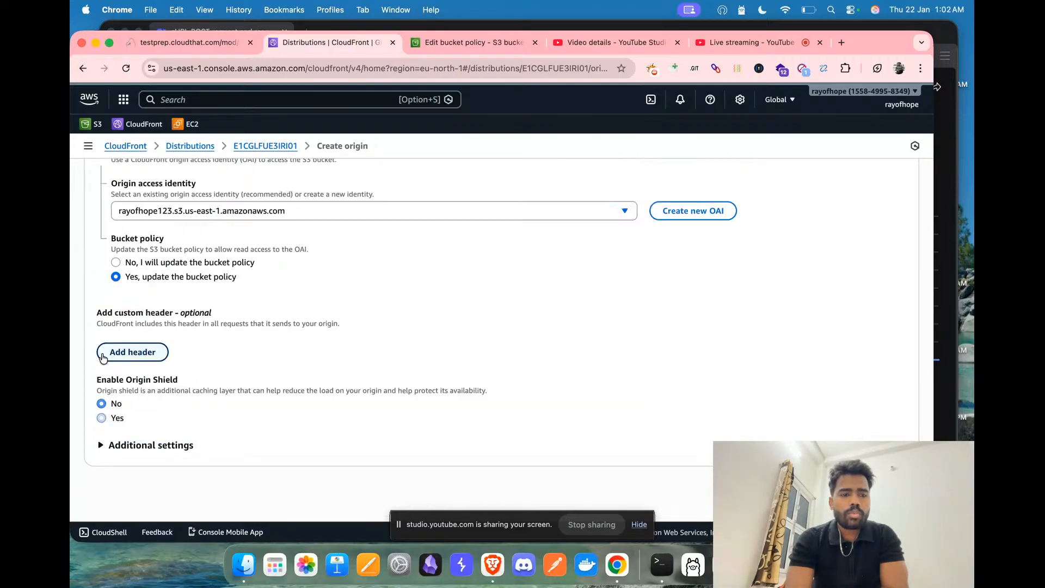
Check the case study's default cache behavior instructions, return to the origin form, and create the origin
left_click(179, 42)
scroll(414, 298, "down", 5)
scroll(414, 298, "down", 8)
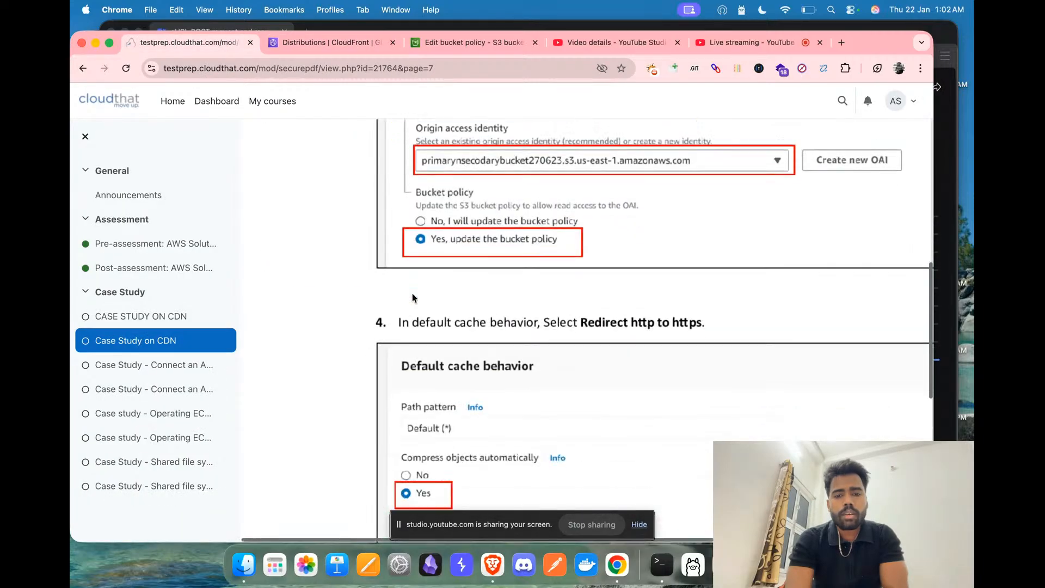
scroll(455, 299, "down", 10)
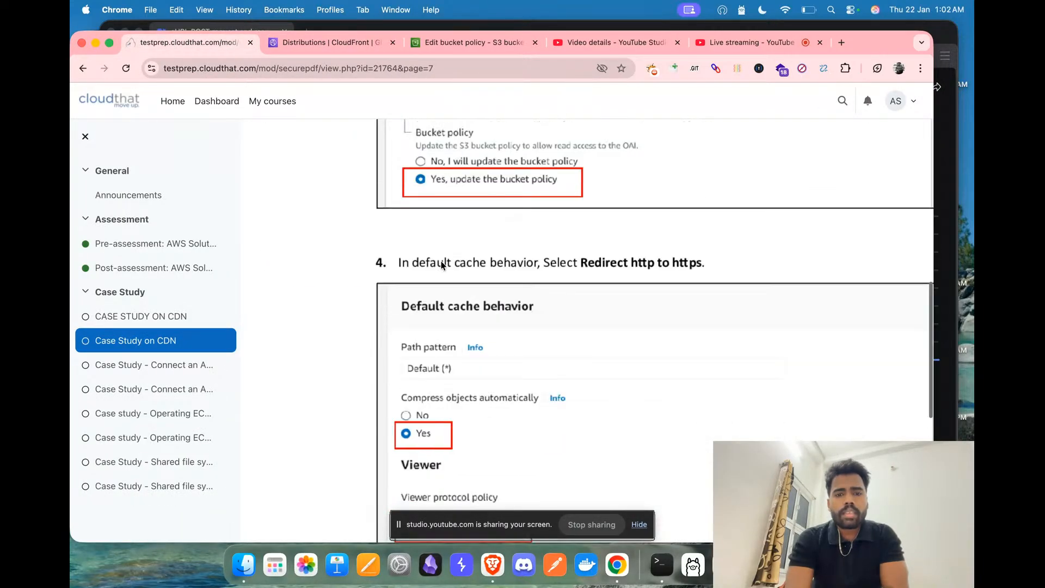
left_click(334, 42)
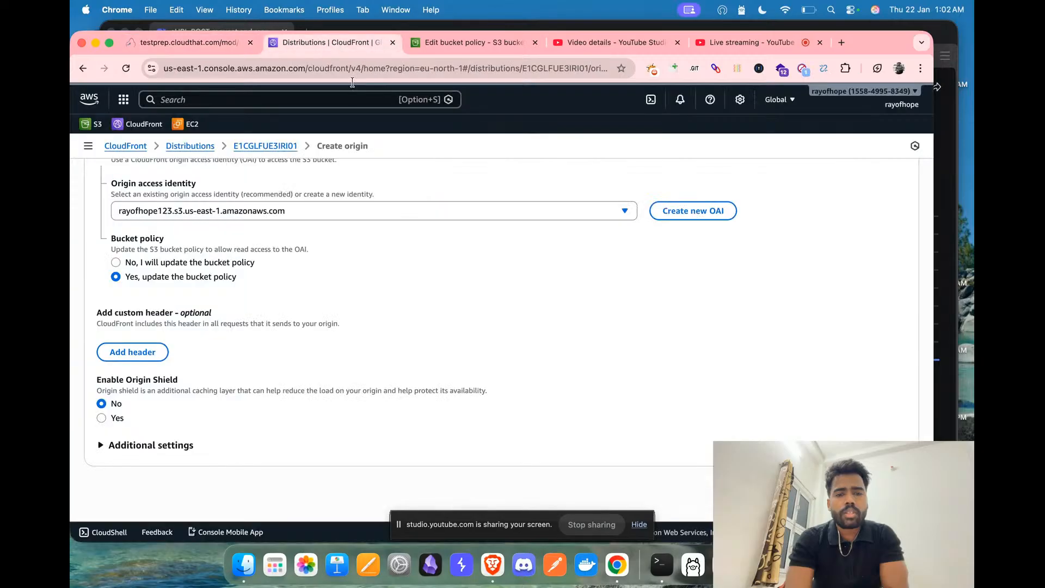
scroll(551, 398, "down", 1)
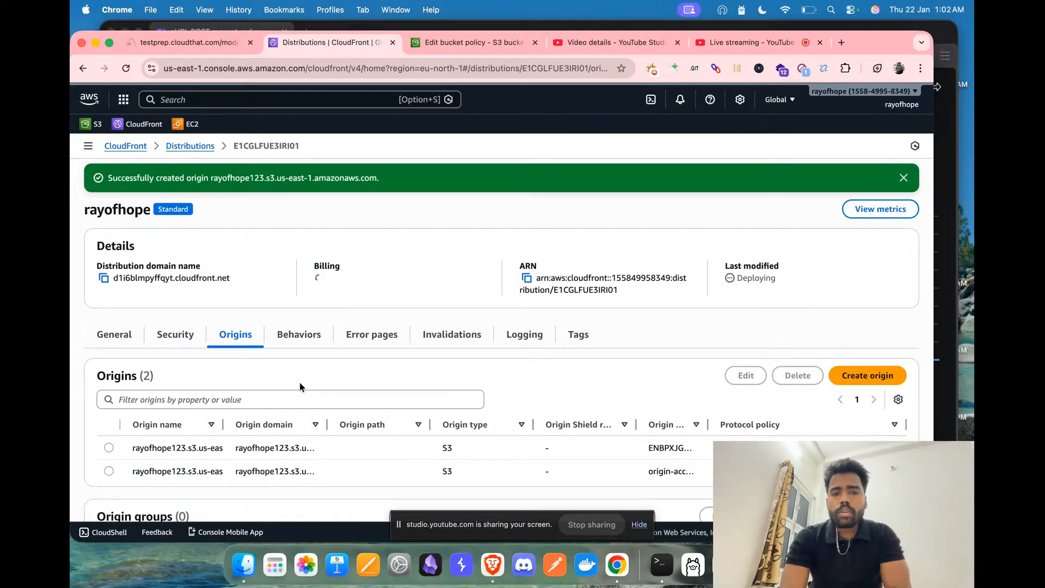
Open the distribution's default cache behavior for editing and examine its compression, viewer protocol and HTTP method settings
left_click(299, 336)
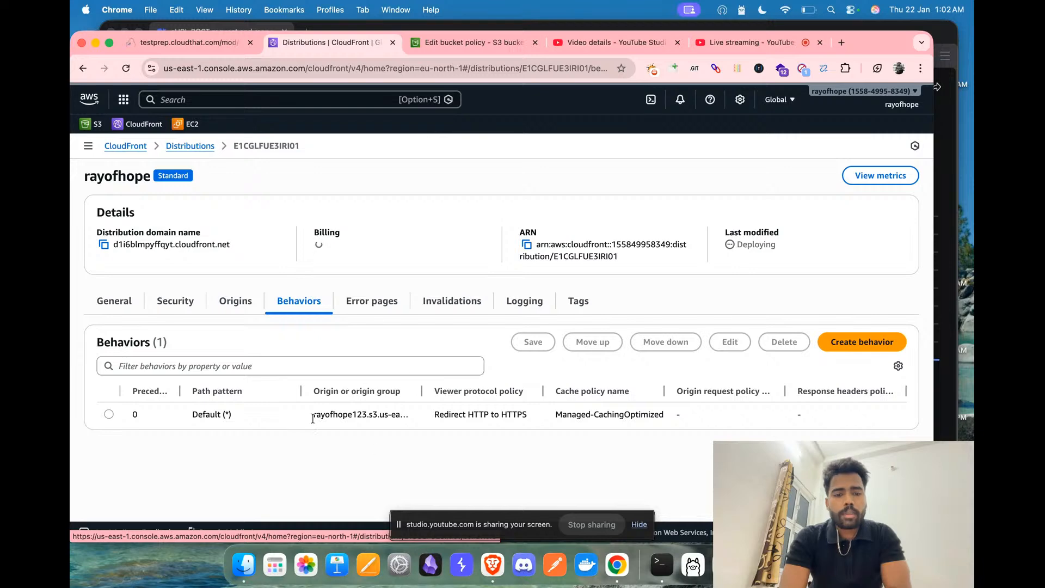
left_click(109, 415)
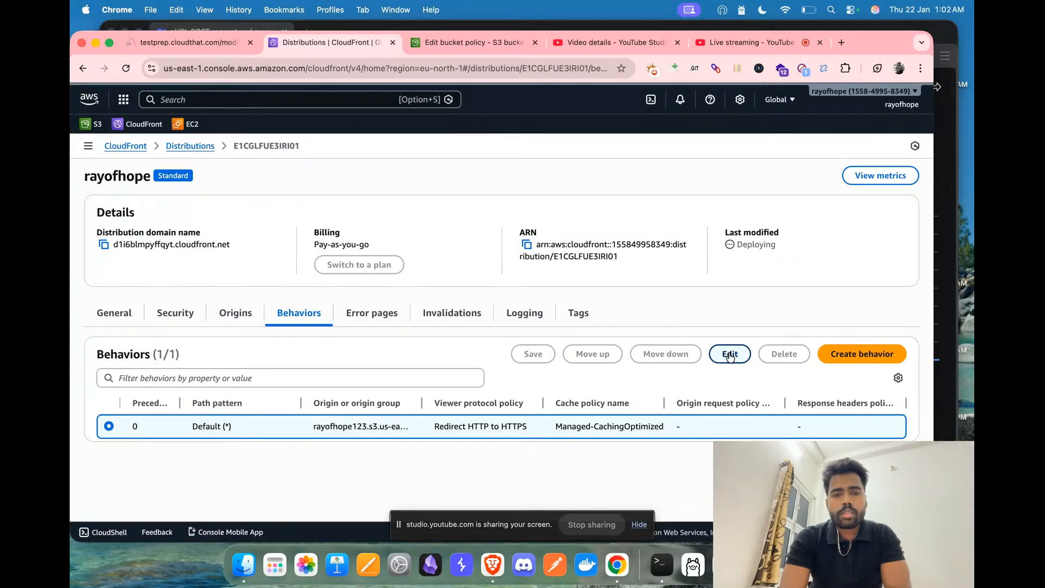
left_click(730, 355)
scroll(306, 359, "down", 3)
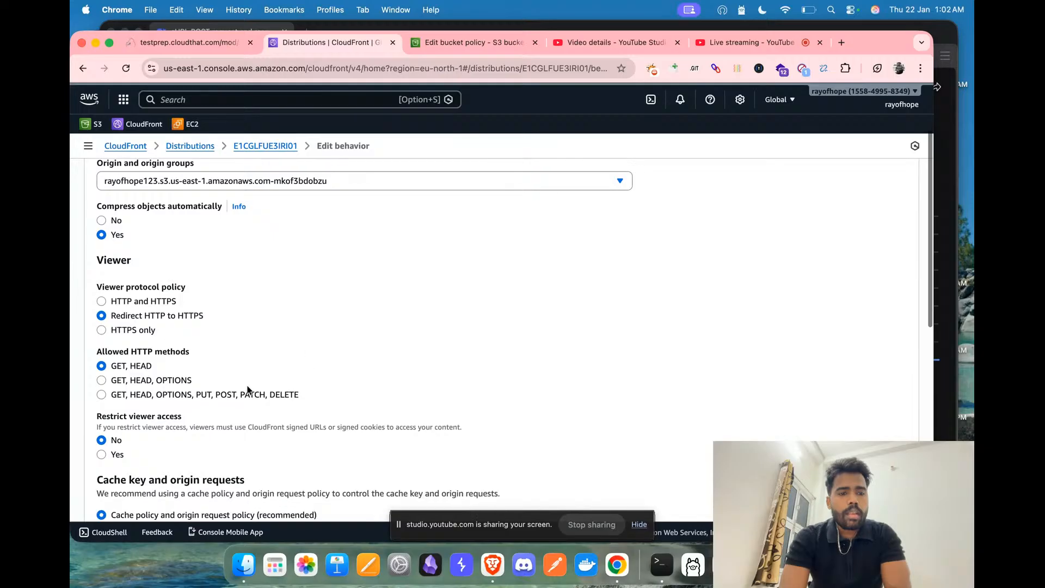
scroll(202, 381, "down", 2)
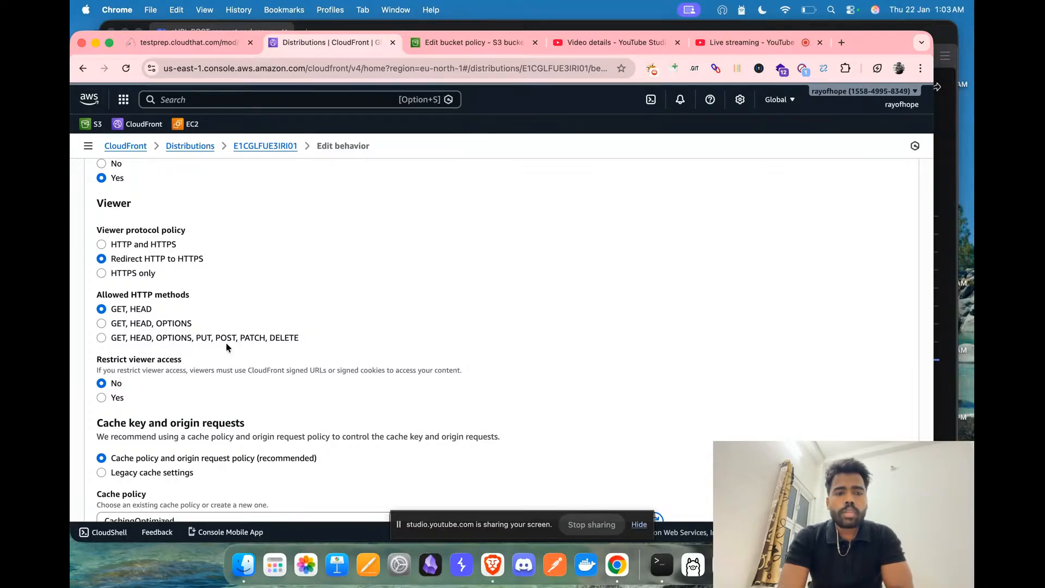
left_click(102, 338)
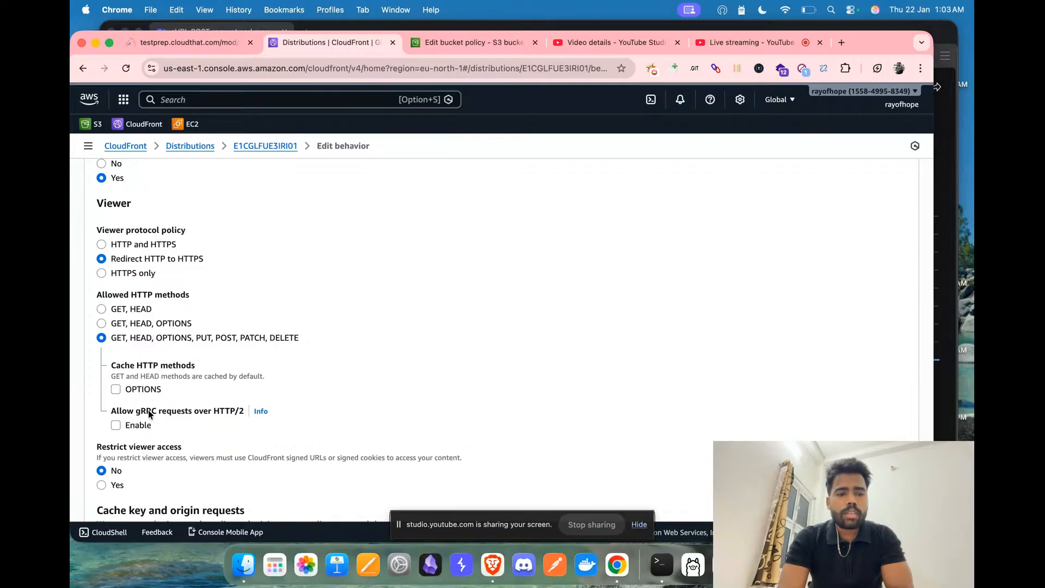
scroll(148, 413, "down", 2)
scroll(132, 388, "down", 3)
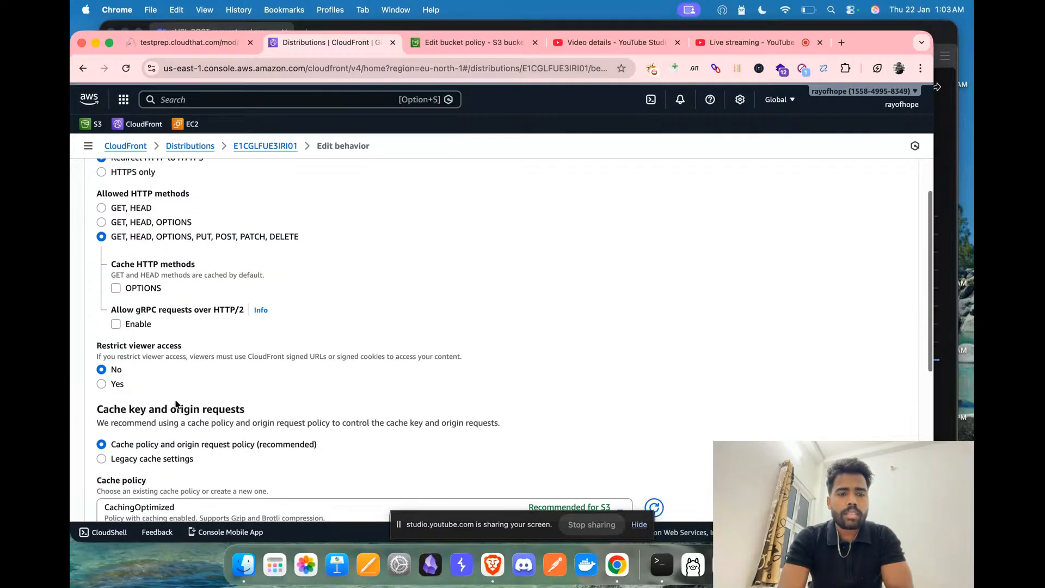
left_click(101, 207)
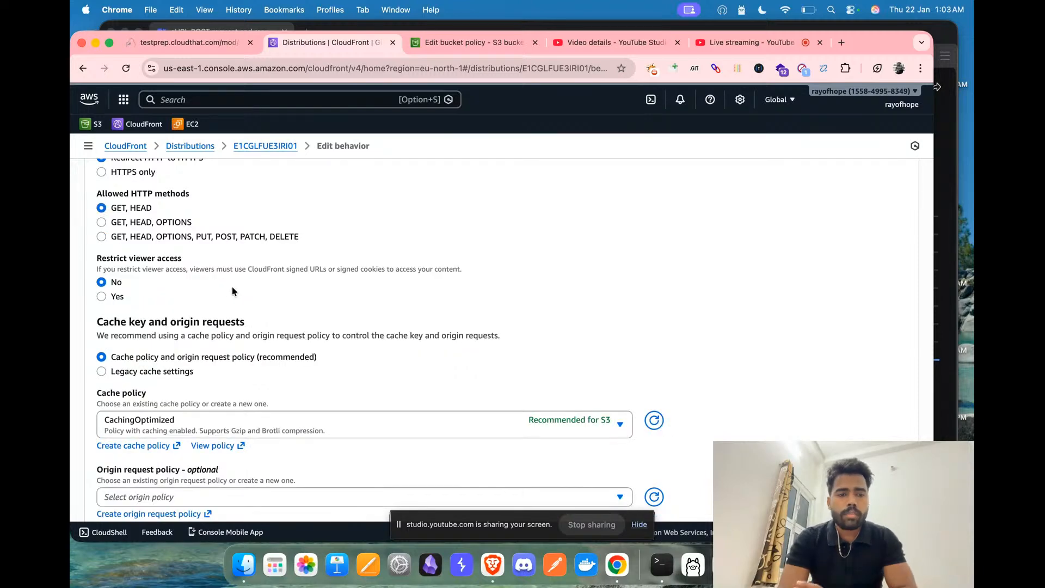
scroll(178, 327, "down", 5)
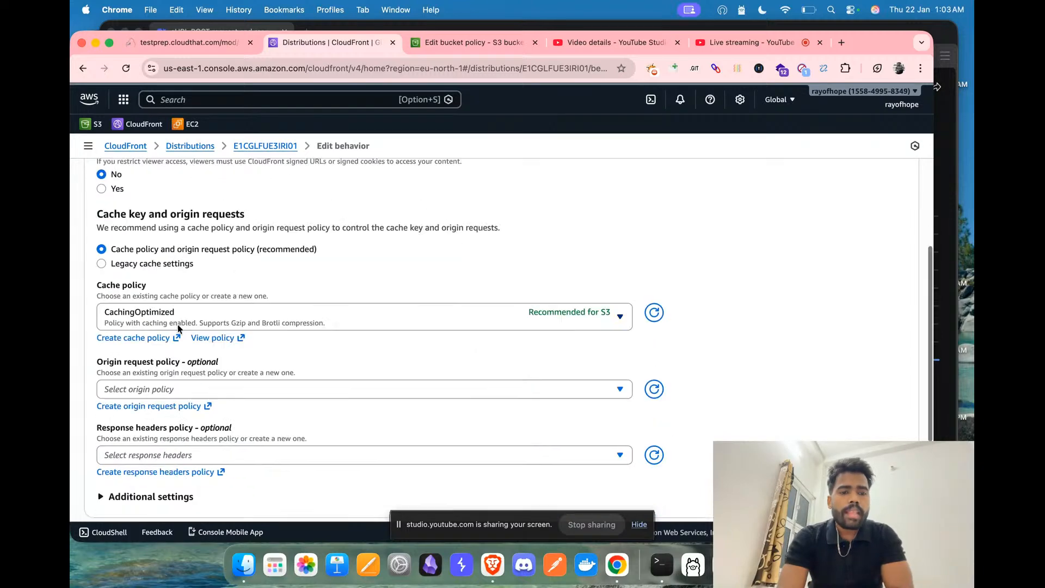
left_click(102, 264)
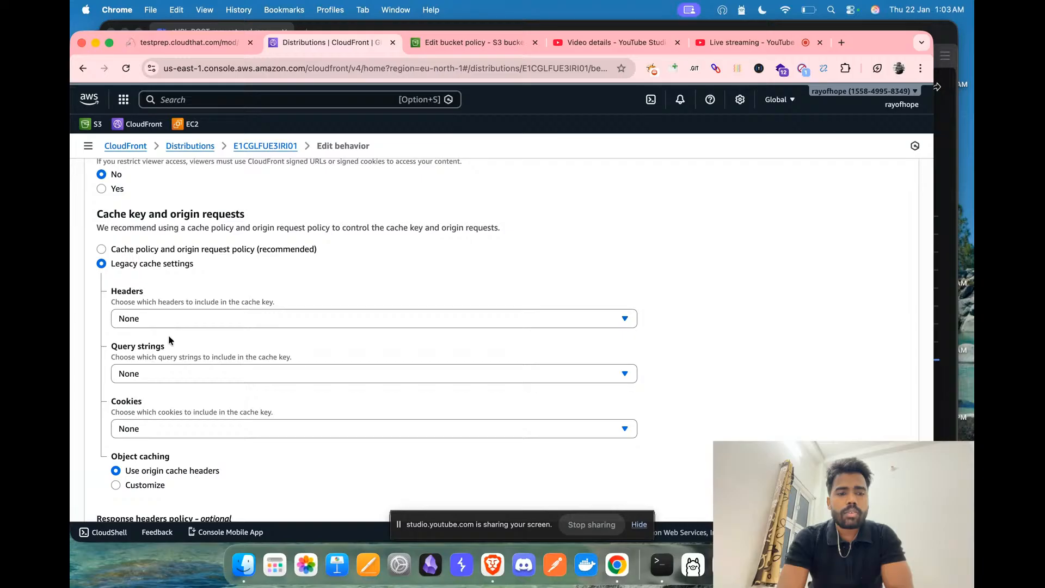
scroll(168, 335, "down", 1)
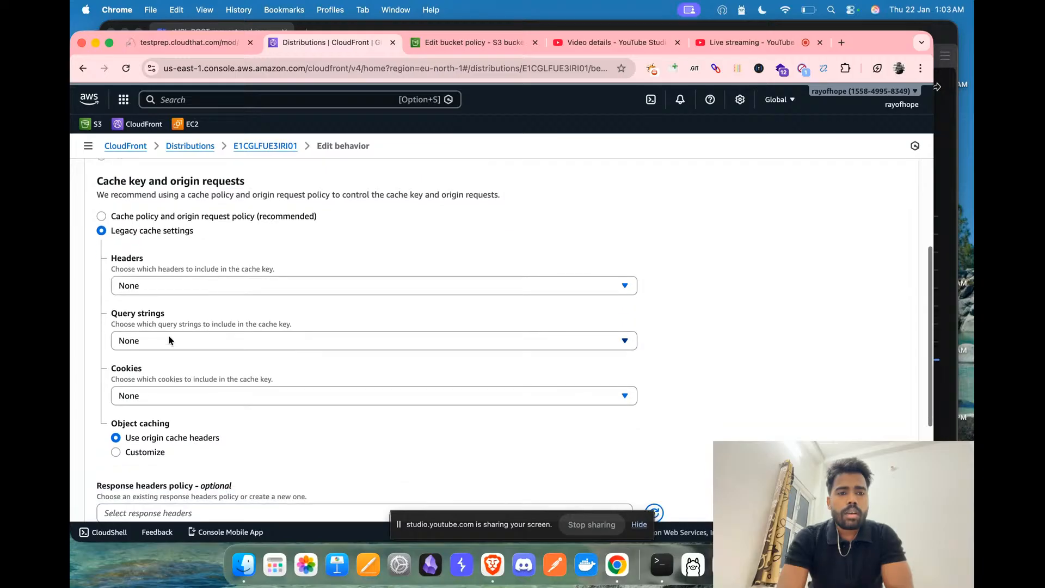
left_click(102, 215)
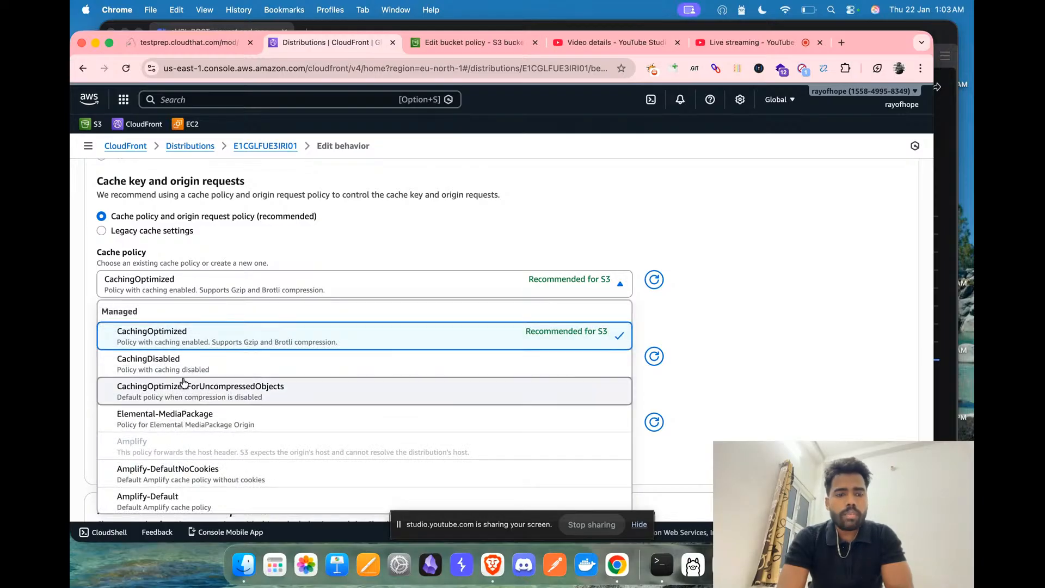
Set the default behavior's cache policy to CachingDisabled, leave the function associations unset, and save the changes
left_click(196, 368)
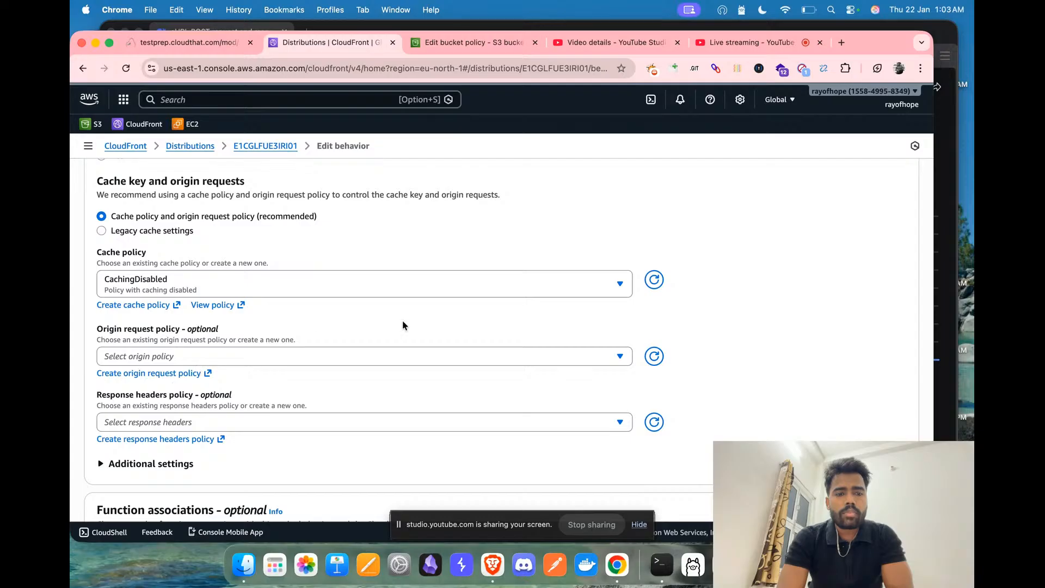
scroll(443, 344, "down", 5)
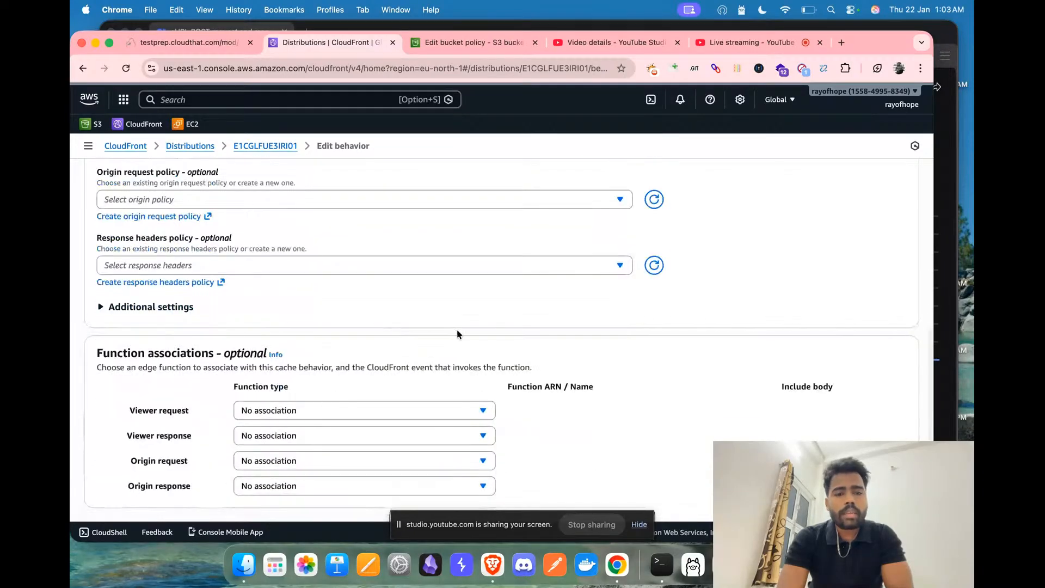
scroll(457, 335, "down", 2)
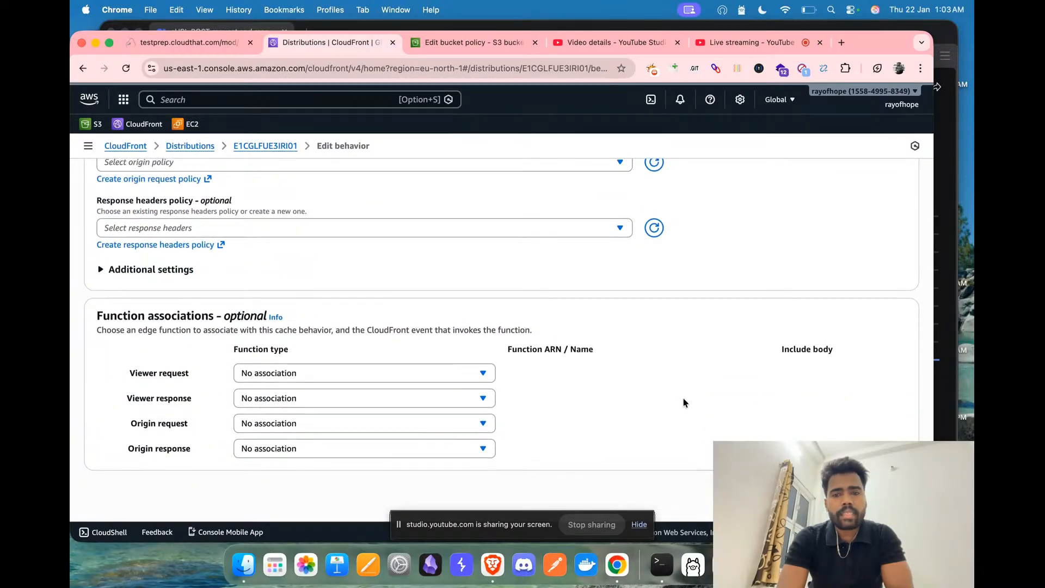
scroll(684, 403, "down", 1)
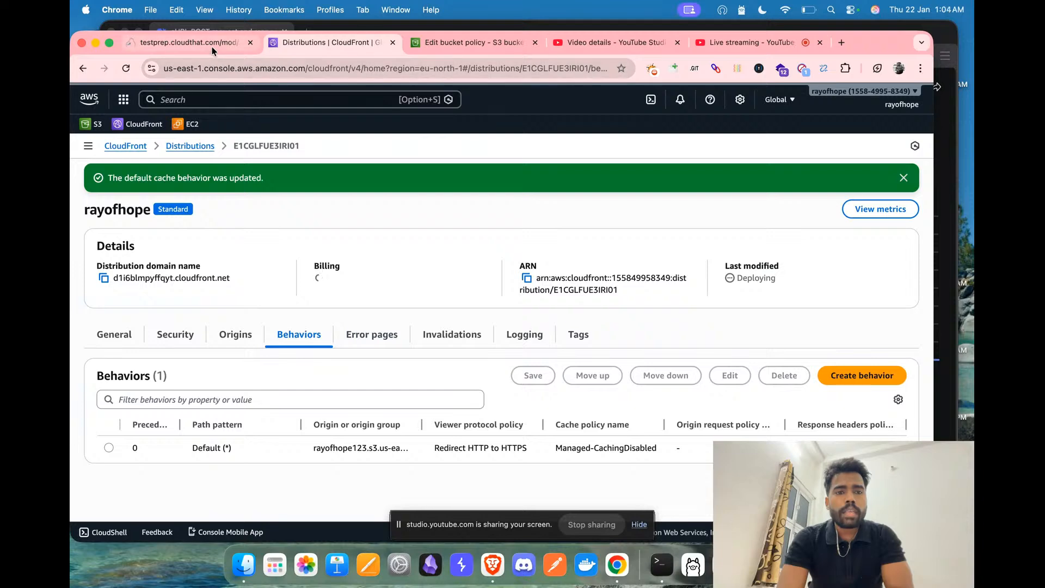
Review the case study's instructions for origin access and default cache behavior
left_click(194, 48)
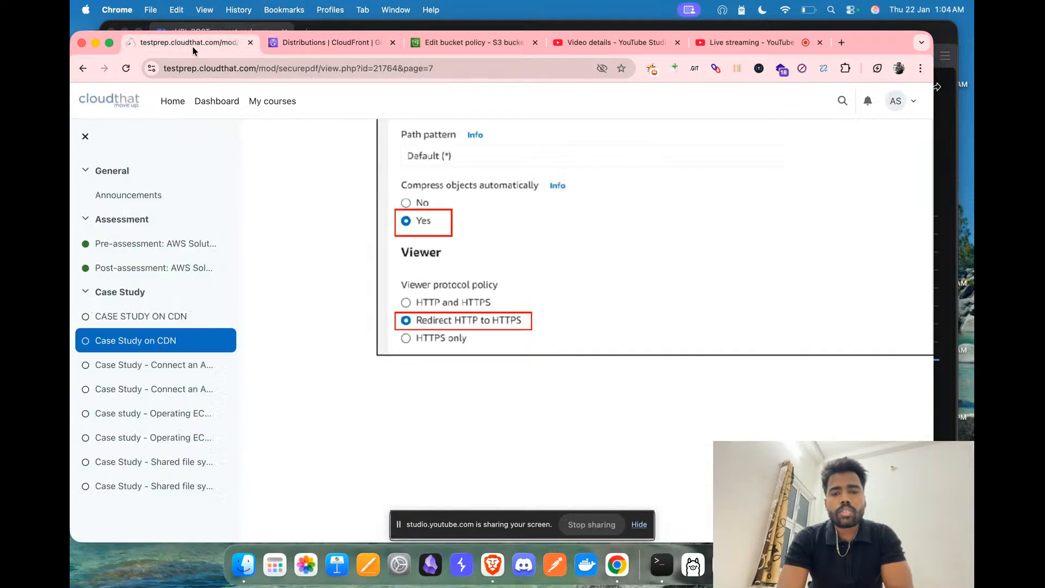
scroll(651, 321, "up", 5)
scroll(652, 318, "up", 3)
scroll(657, 356, "down", 9)
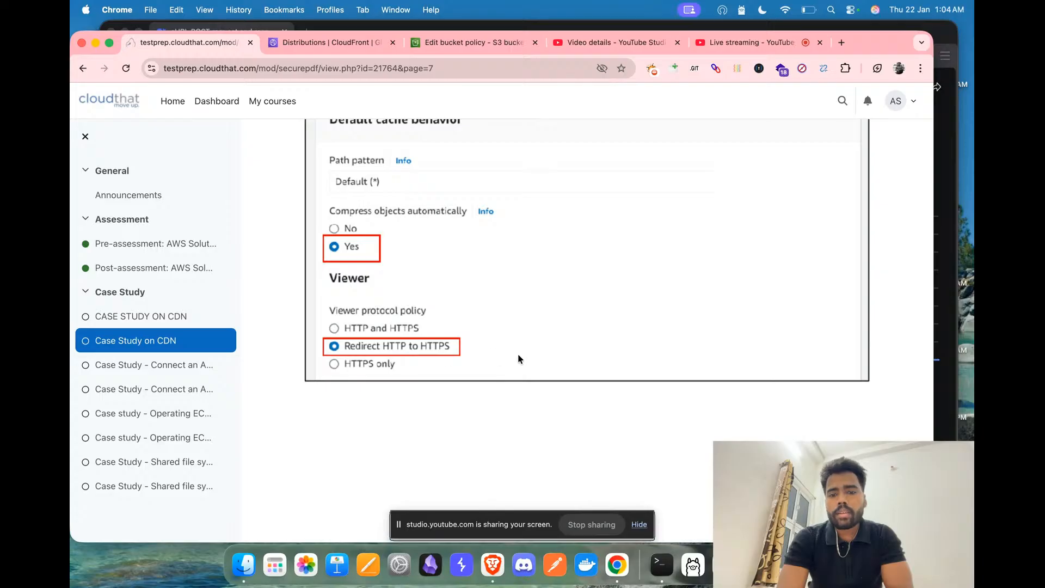
scroll(446, 324, "up", 8)
scroll(658, 275, "up", 6)
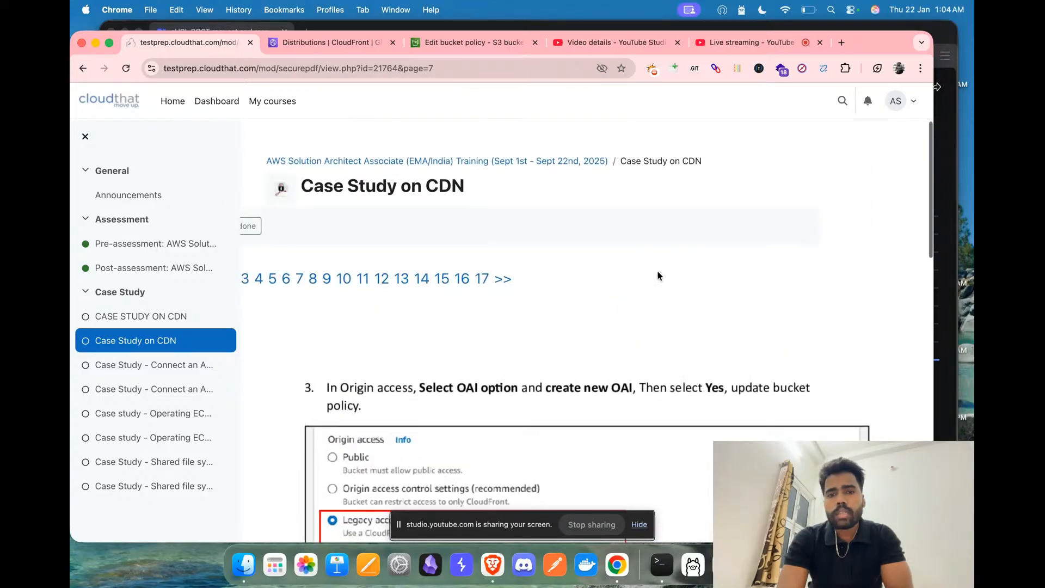
Open page 9 of the case study, read the cache policy, WAF and distribution creation steps, and return to the distribution
left_click(501, 279)
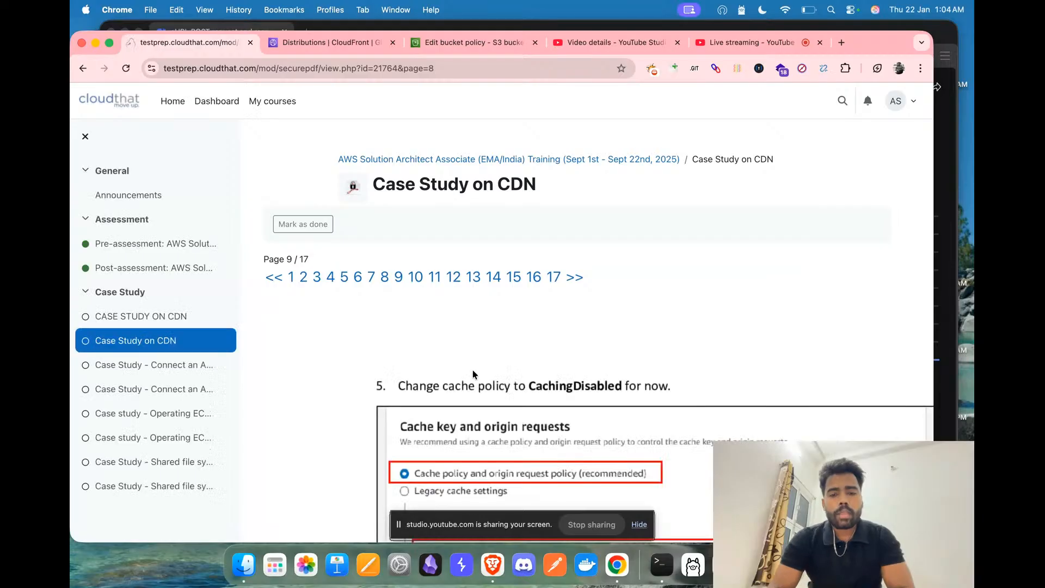
scroll(472, 370, "down", 3)
scroll(506, 384, "down", 2)
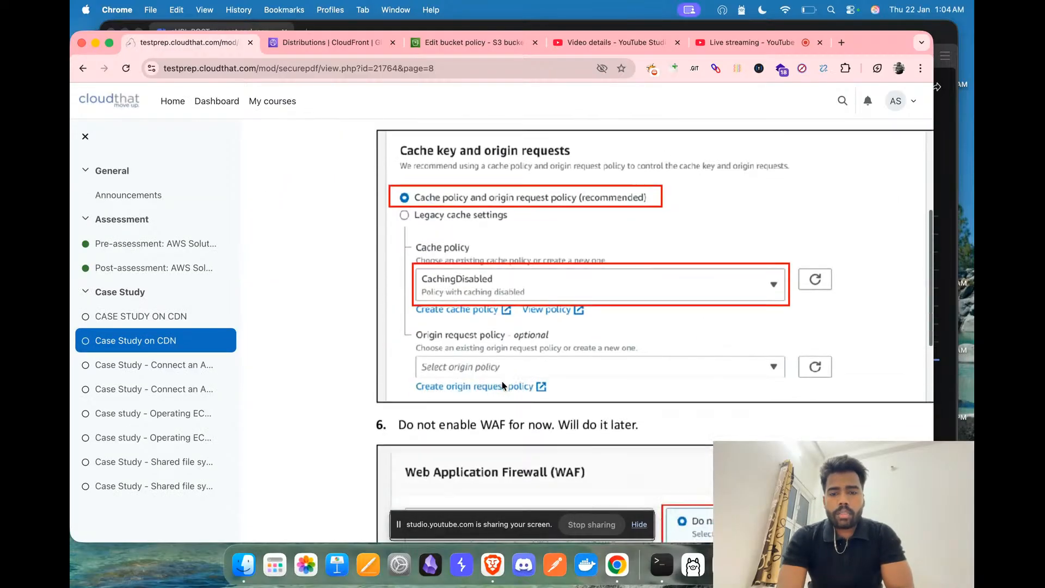
scroll(576, 352, "down", 3)
scroll(576, 352, "right", 2)
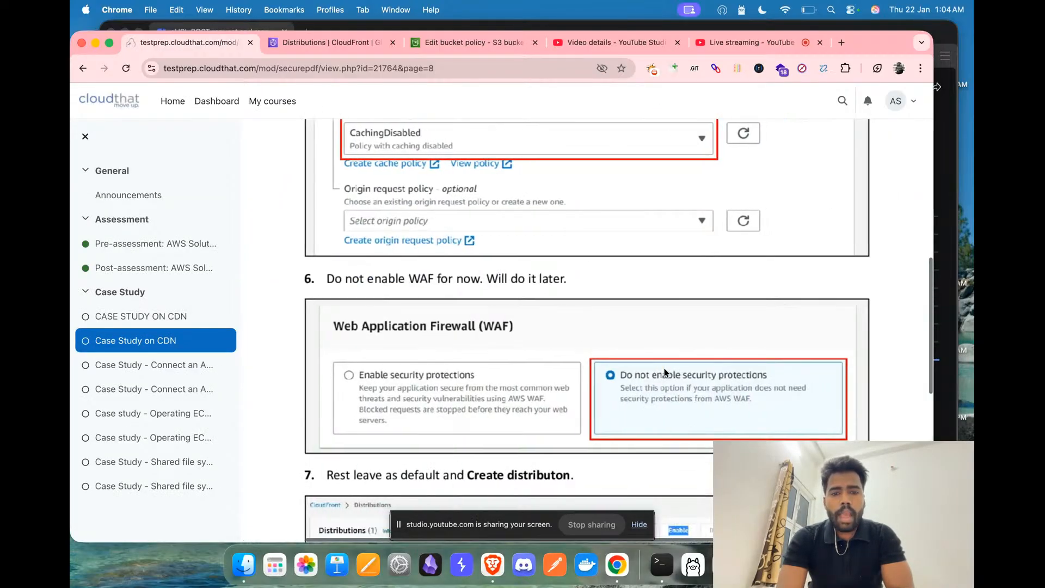
scroll(664, 368, "down", 3)
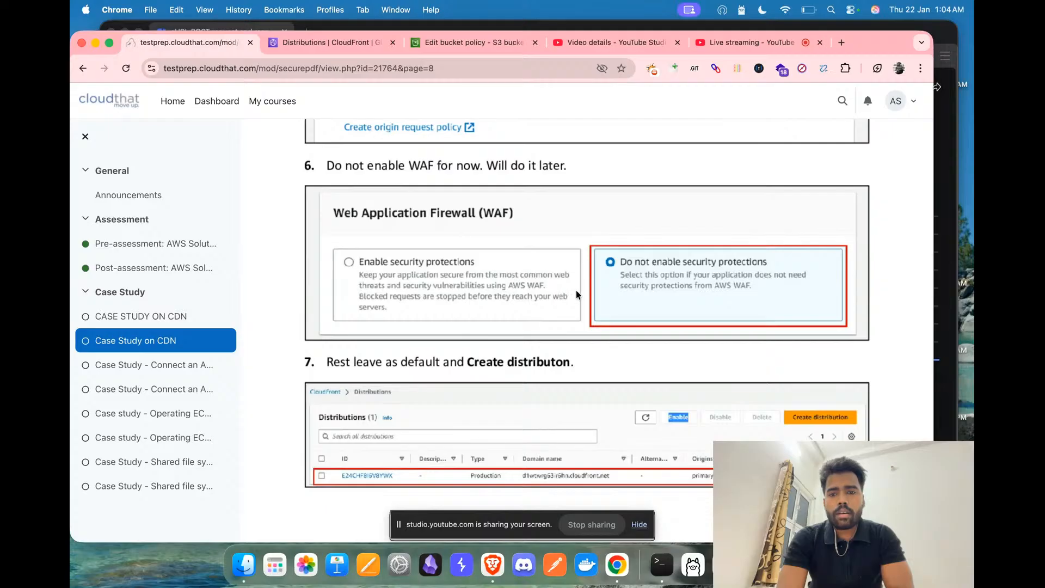
scroll(613, 292, "down", 3)
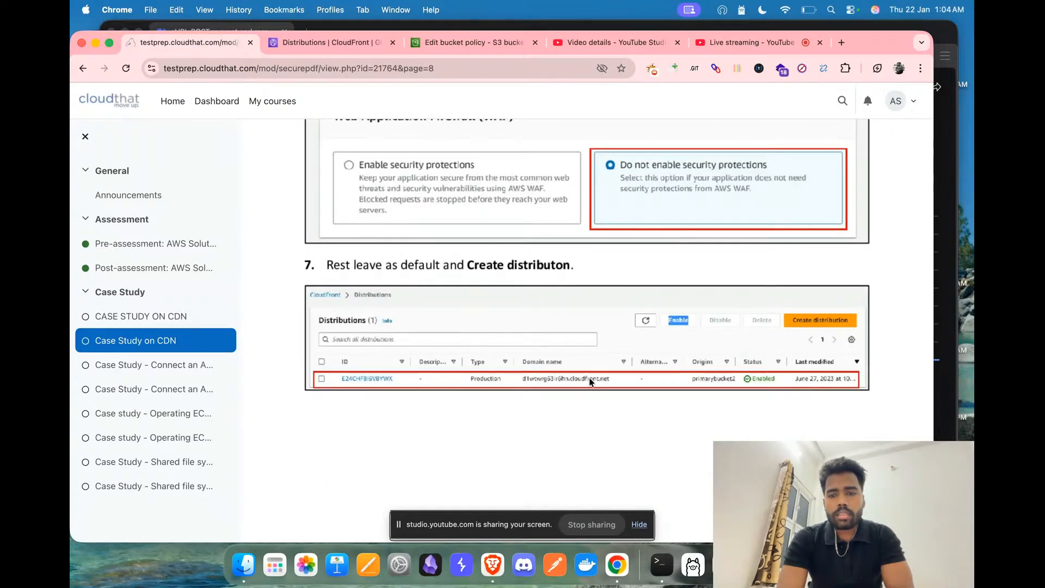
scroll(534, 304, "up", 1)
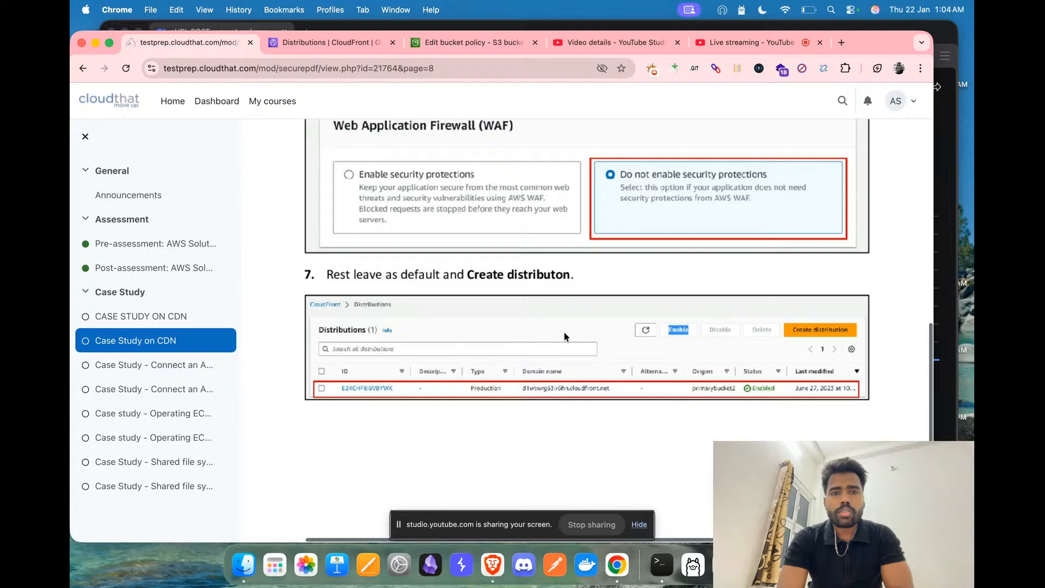
left_click(345, 43)
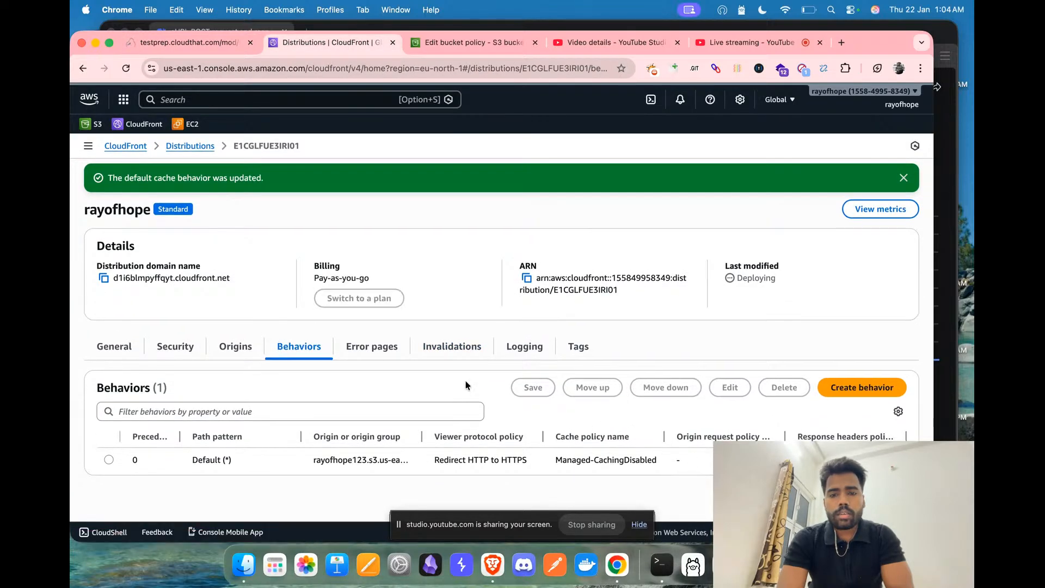
Open the CloudFront distributions list and compare it with the case study's screenshot of the created distribution in step 7
left_click(198, 43)
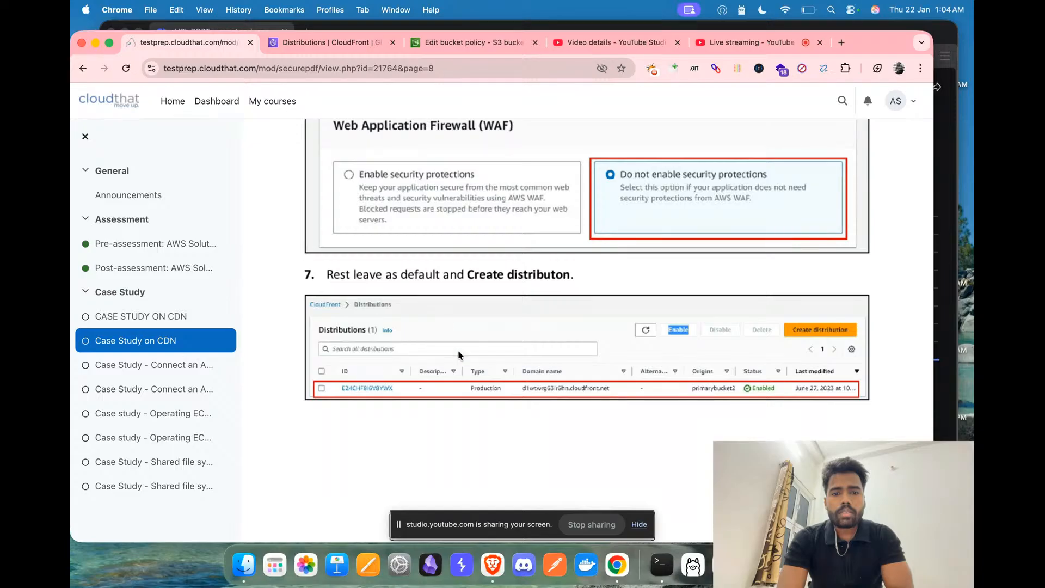
left_click(327, 43)
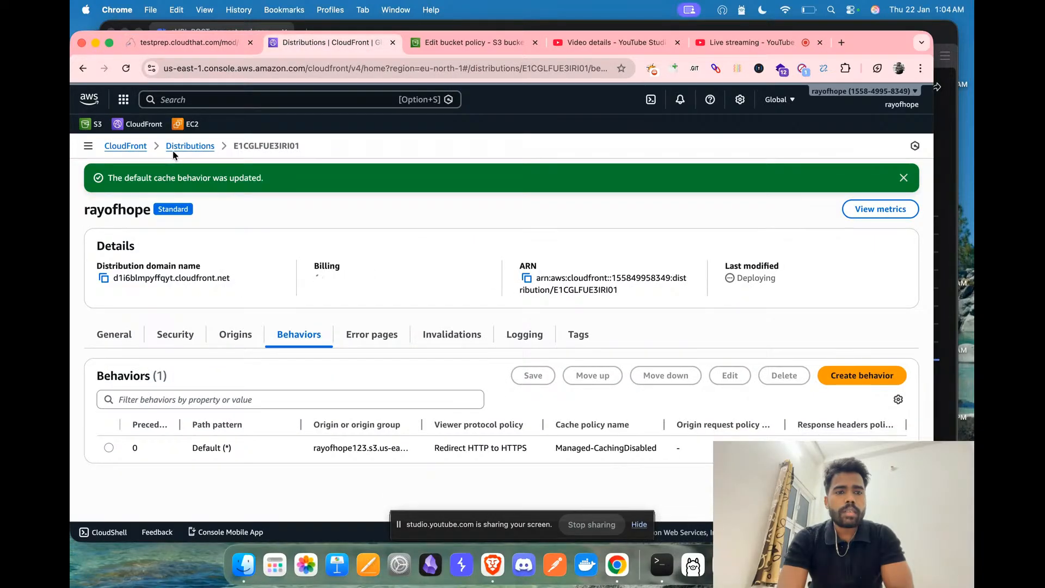
left_click(180, 147)
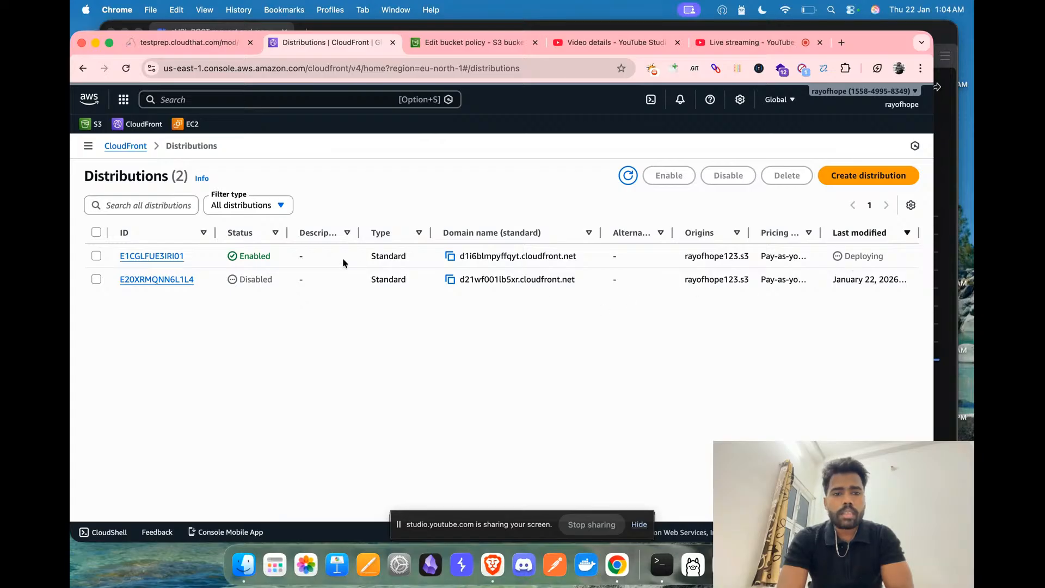
left_click(194, 41)
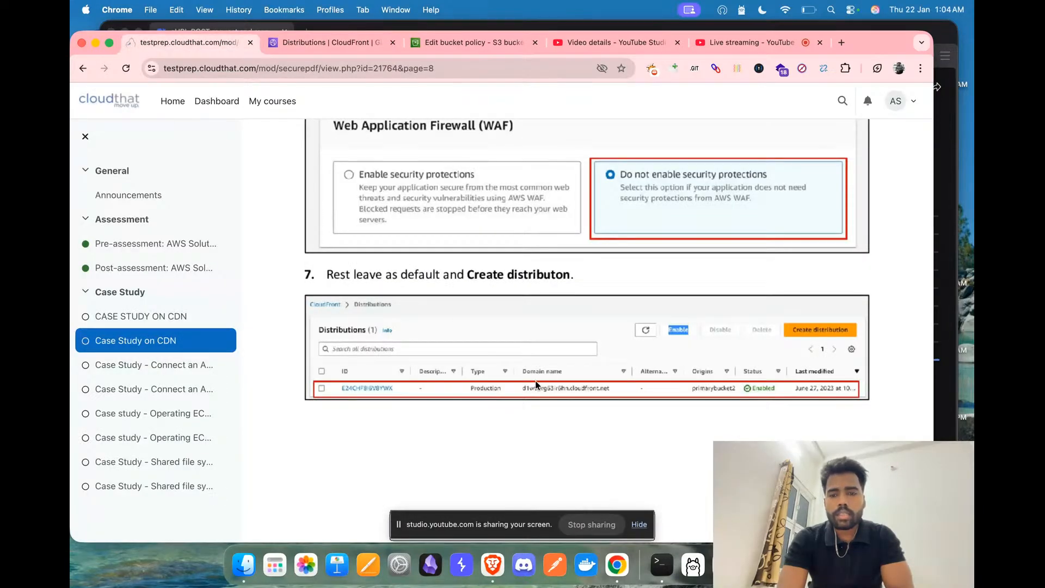
scroll(553, 358, "down", 2)
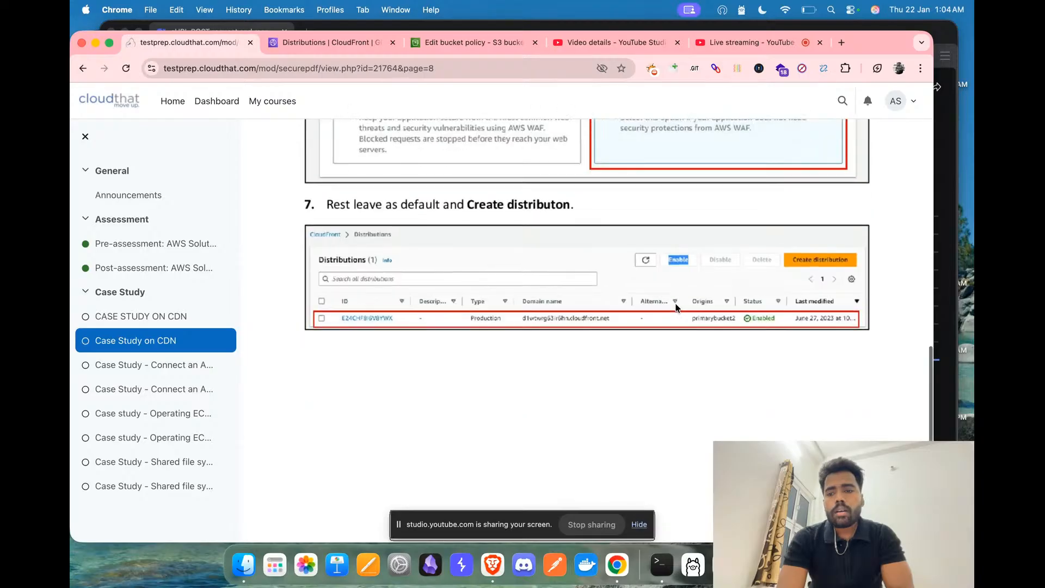
Open page 10 of the case study, read the start of Task 3 on configuring CloudFront for failover, and return to the distributions list
scroll(545, 327, "up", 10)
left_click(502, 277)
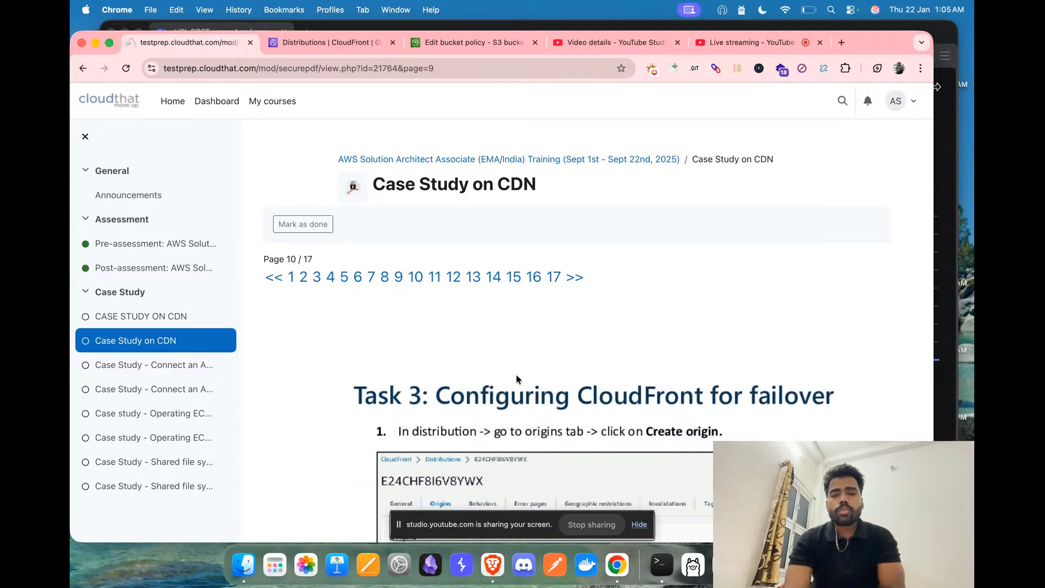
scroll(516, 374, "down", 2)
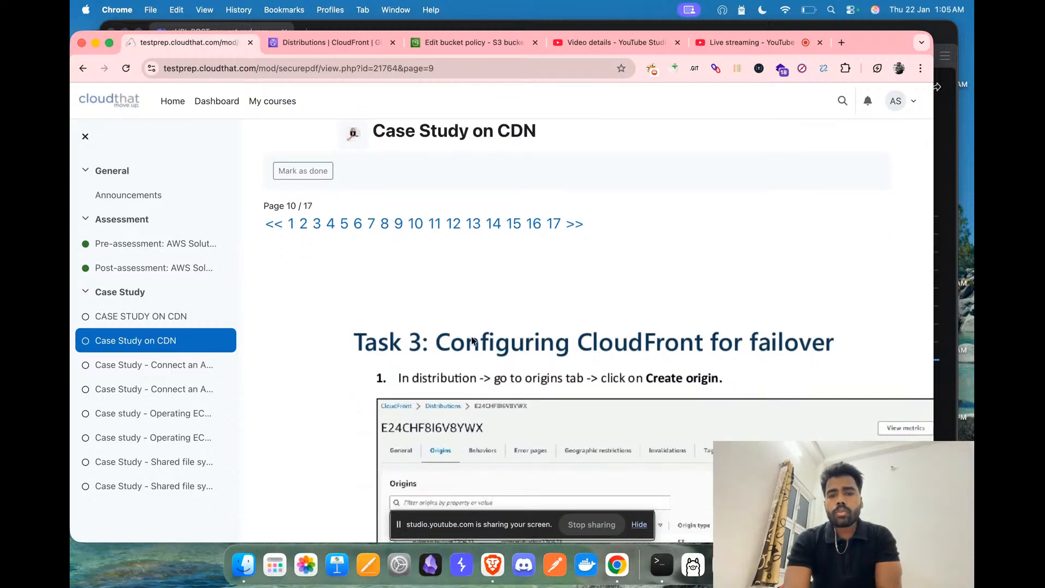
left_click_drag(472, 342, 577, 327)
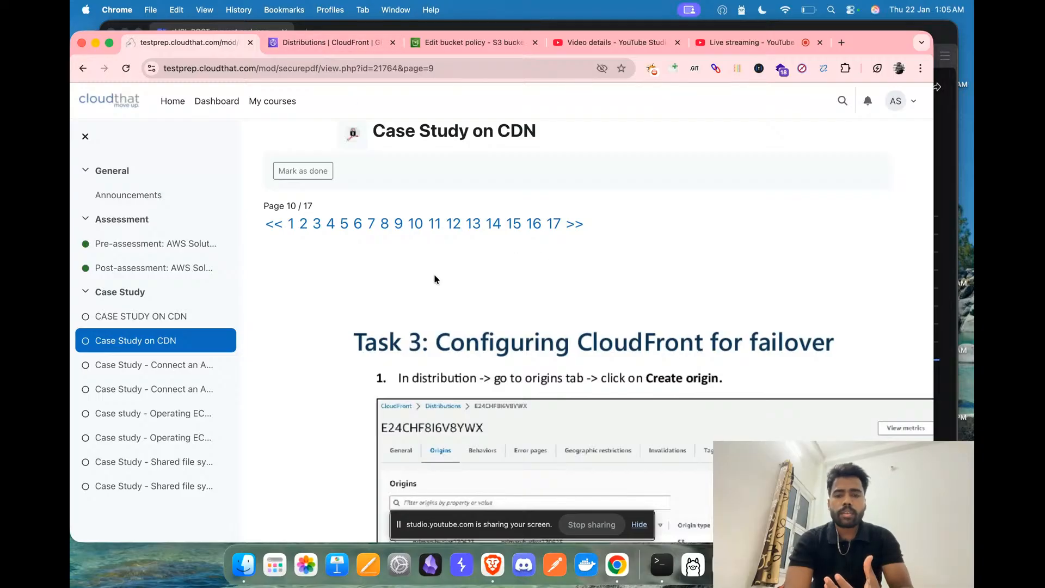
scroll(434, 273, "down", 2)
scroll(564, 331, "down", 1)
scroll(564, 333, "up", 2)
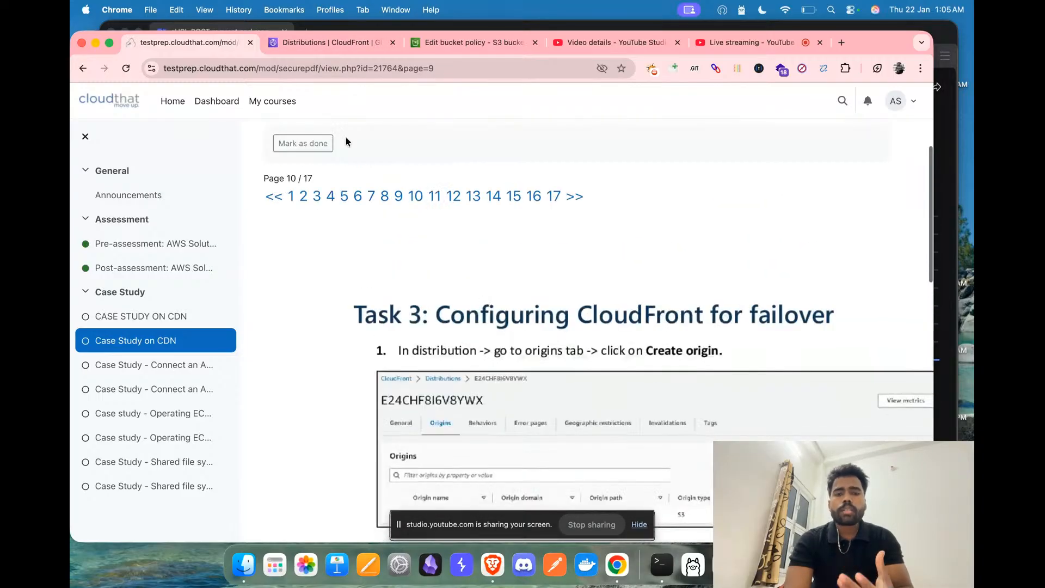
left_click(322, 45)
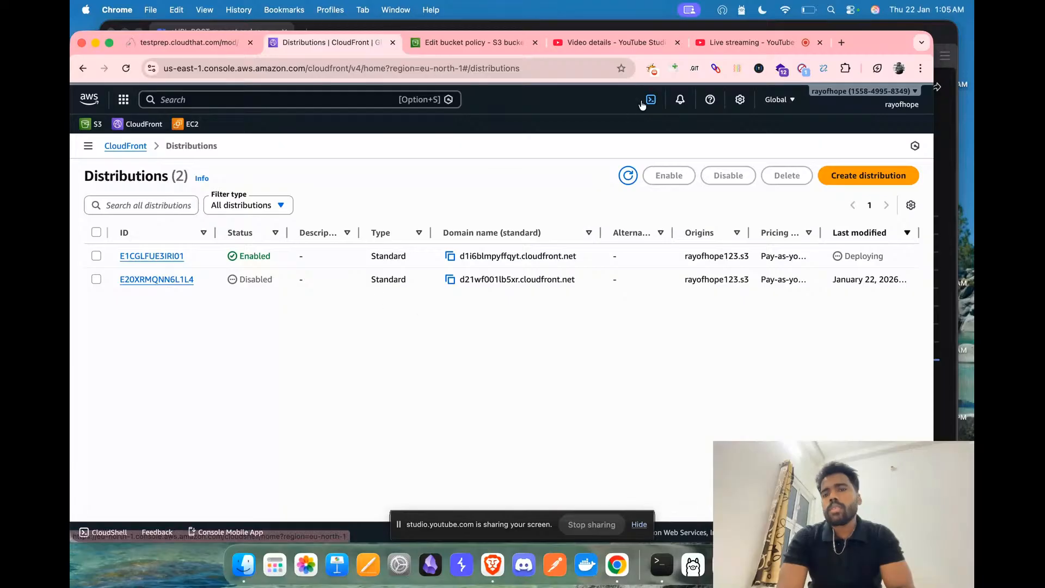
Switch to the live streaming page in YouTube Studio and request to end the stream
left_click(738, 43)
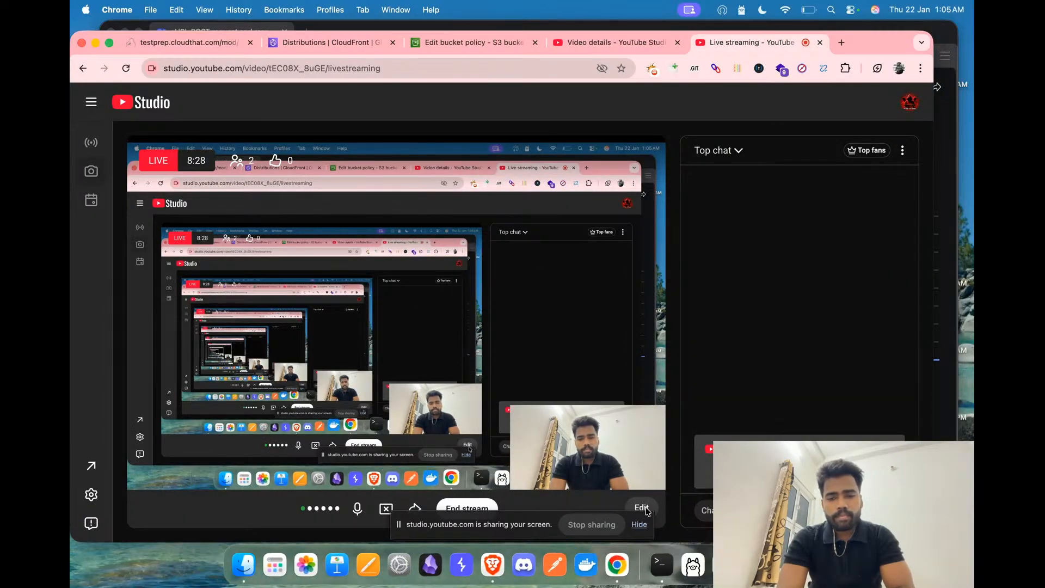
left_click(461, 508)
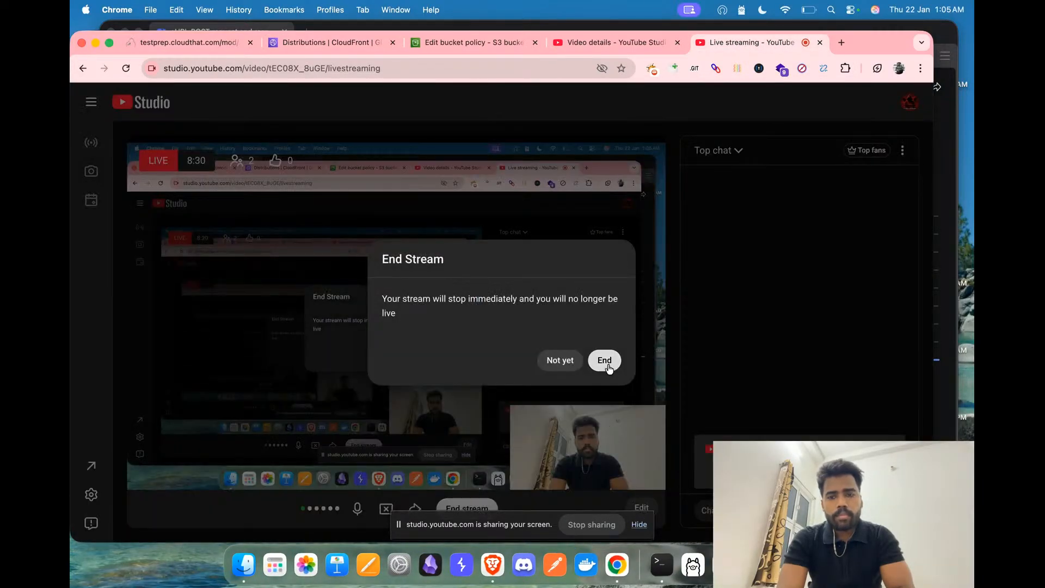